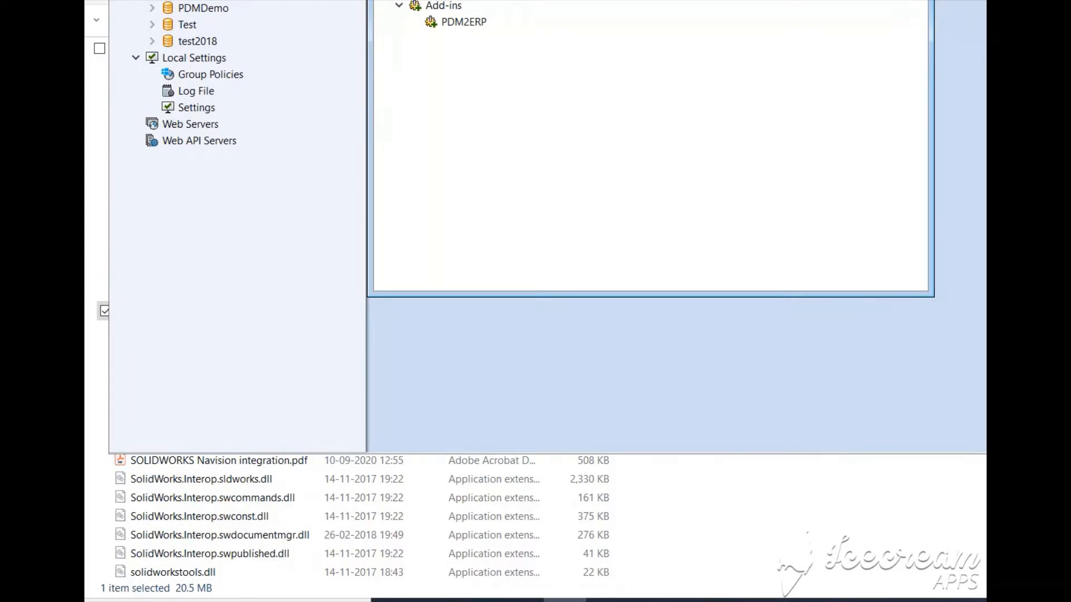
Step: Move the PDM2NAV.cex window clear of its surroundings and log in to the test2018 vault as admin
{"action": "left_click_drag", "start_coordinate": [408, 0], "coordinate": [414, 25]}
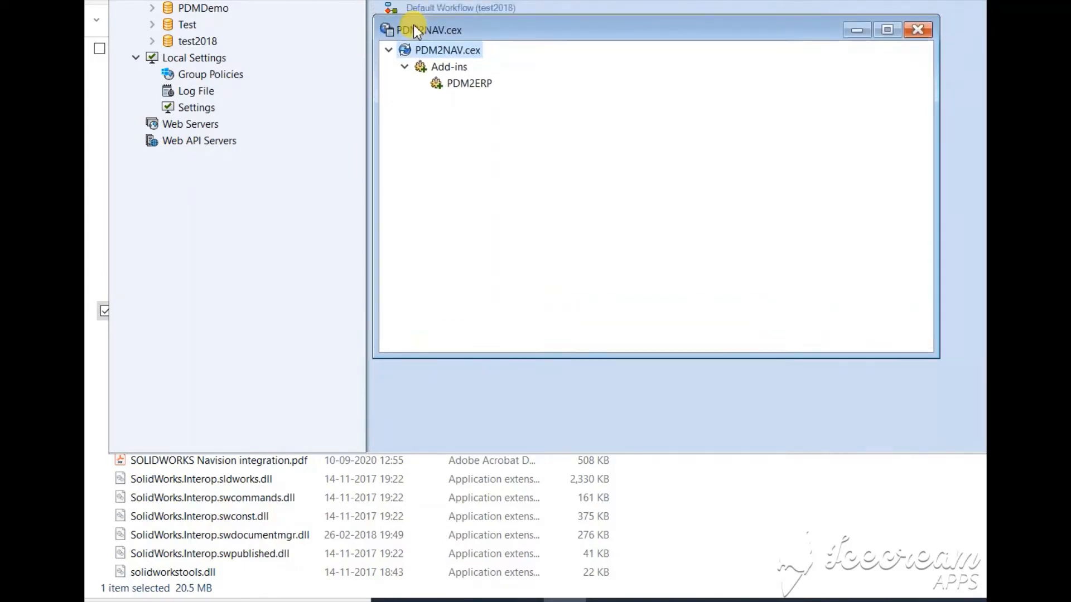
{"action": "left_click", "coordinate": [152, 42]}
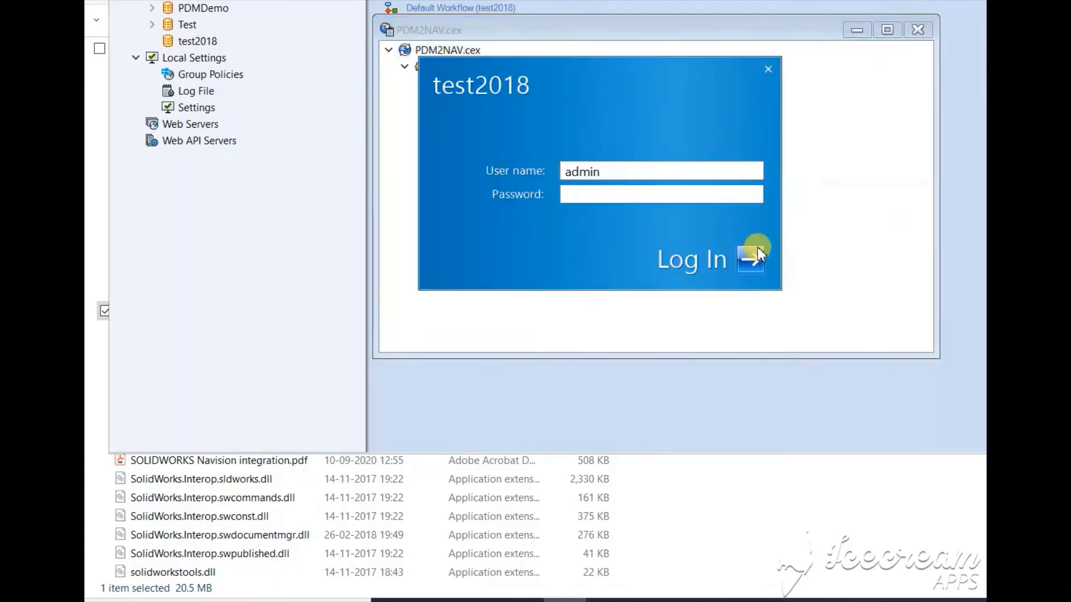
{"action": "left_click", "coordinate": [749, 264]}
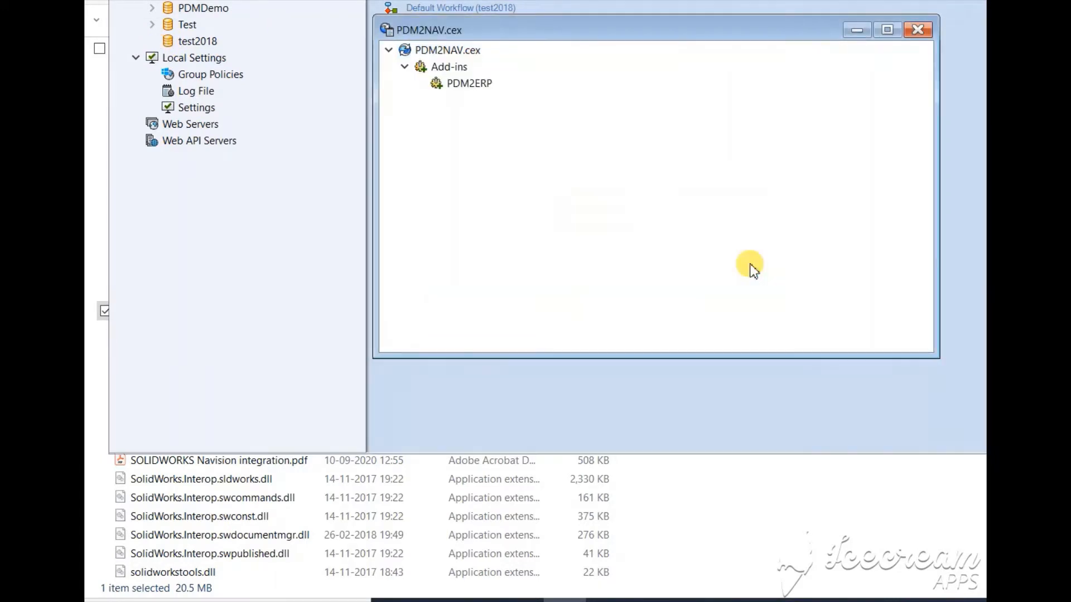
Step: Import the PDM2ERP add-in from PDM2NAV.cex into the Add-ins of the test2018 vault
{"action": "left_click", "coordinate": [470, 53]}
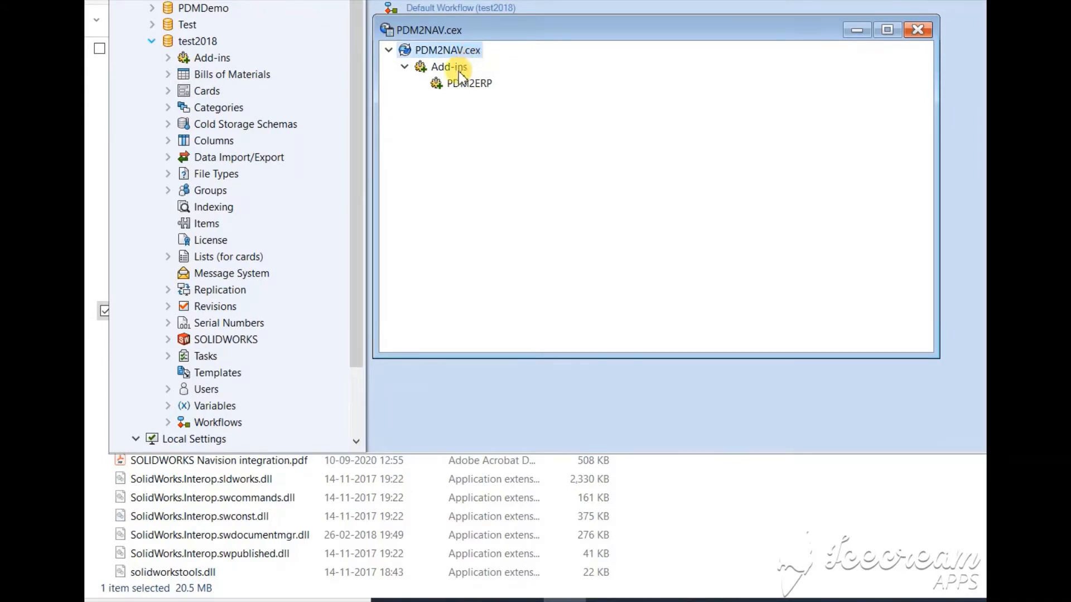
{"action": "left_click_drag", "start_coordinate": [454, 84], "coordinate": [316, 50]}
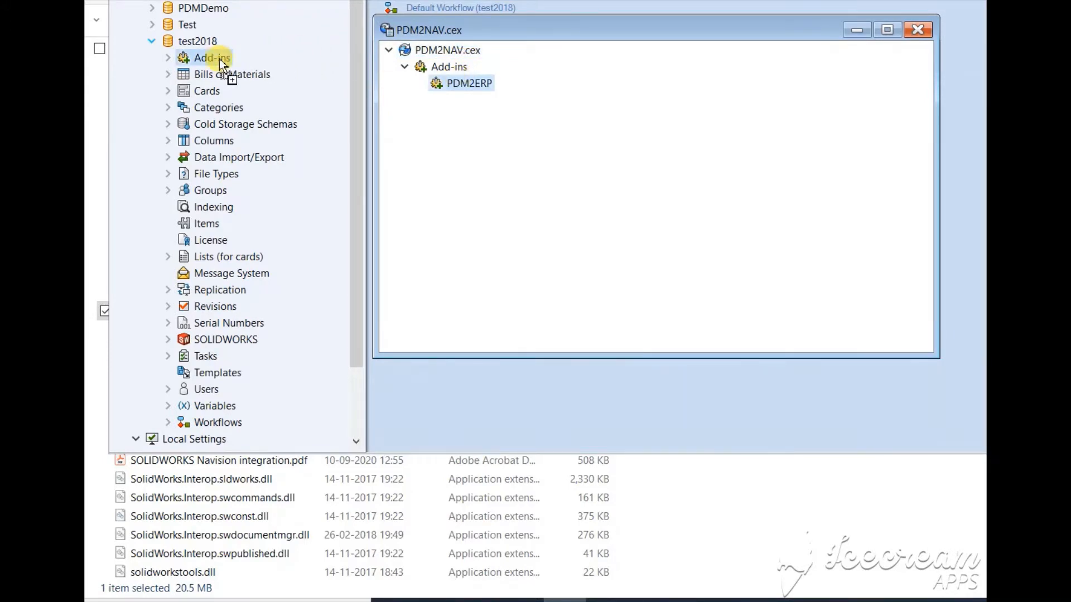
{"action": "left_click_drag", "start_coordinate": [252, 37], "coordinate": [364, 63]}
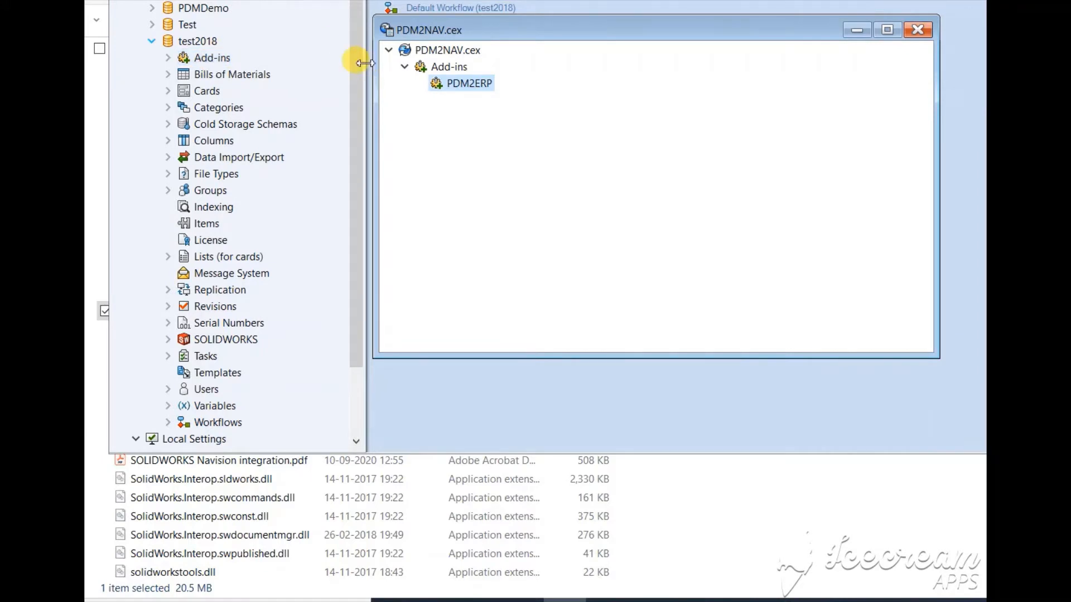
Step: Open the settings of the PDM2ERP add-in installed in the test2018 vault
{"action": "left_click", "coordinate": [167, 58]}
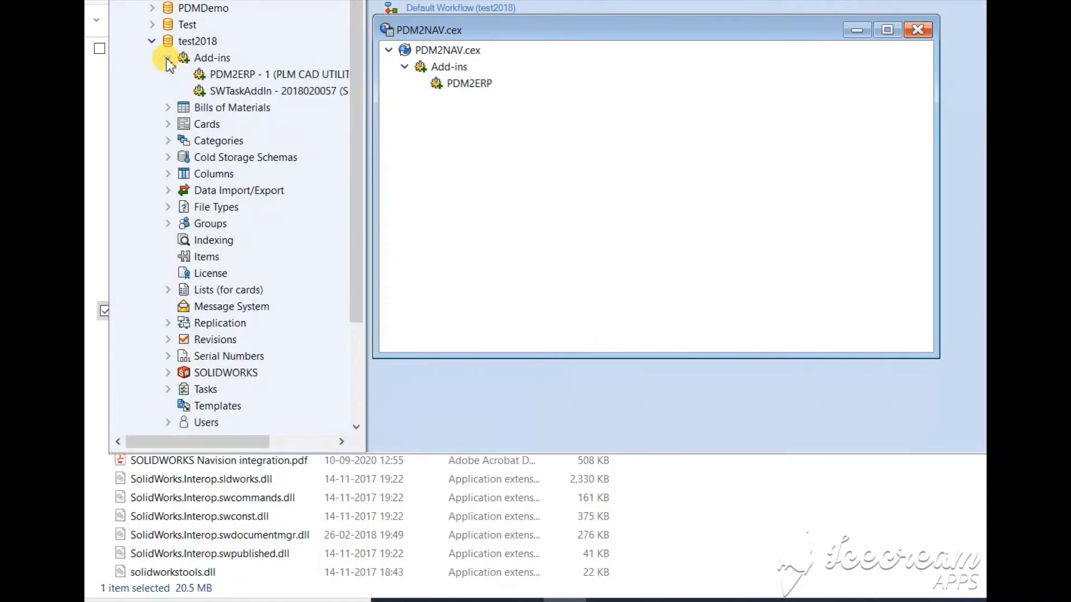
{"action": "right_click", "coordinate": [275, 73]}
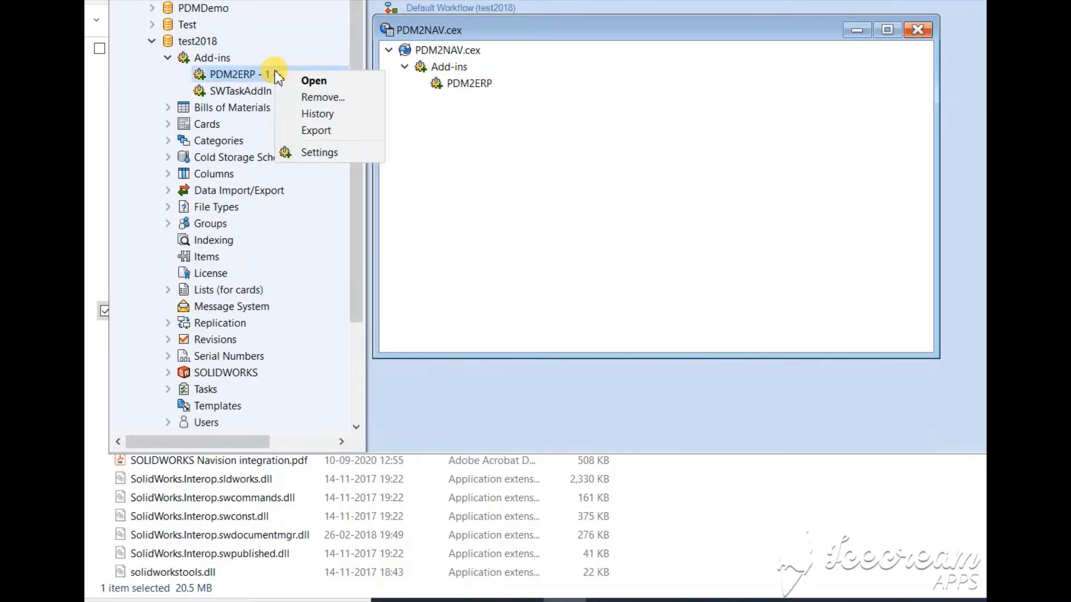
{"action": "left_click", "coordinate": [317, 153]}
Step: Show the end-user license agreement, read it through to the contact information, and agree to it
{"action": "left_click", "coordinate": [528, 545]}
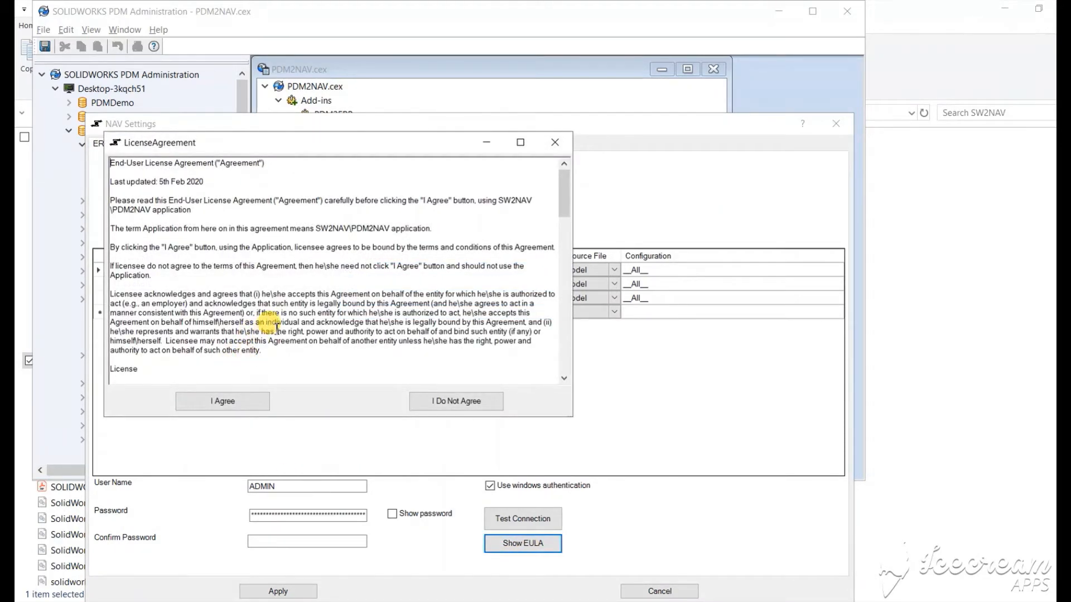
{"action": "scroll", "coordinate": [277, 328], "scroll_direction": "down", "scroll_amount": 5}
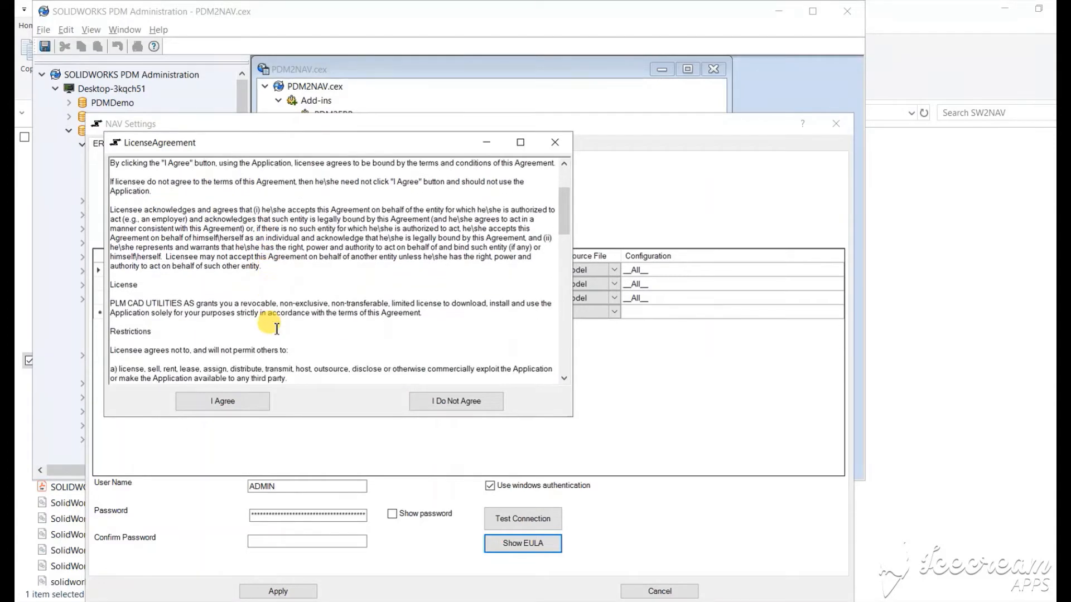
{"action": "scroll", "coordinate": [277, 328], "scroll_direction": "down", "scroll_amount": 8}
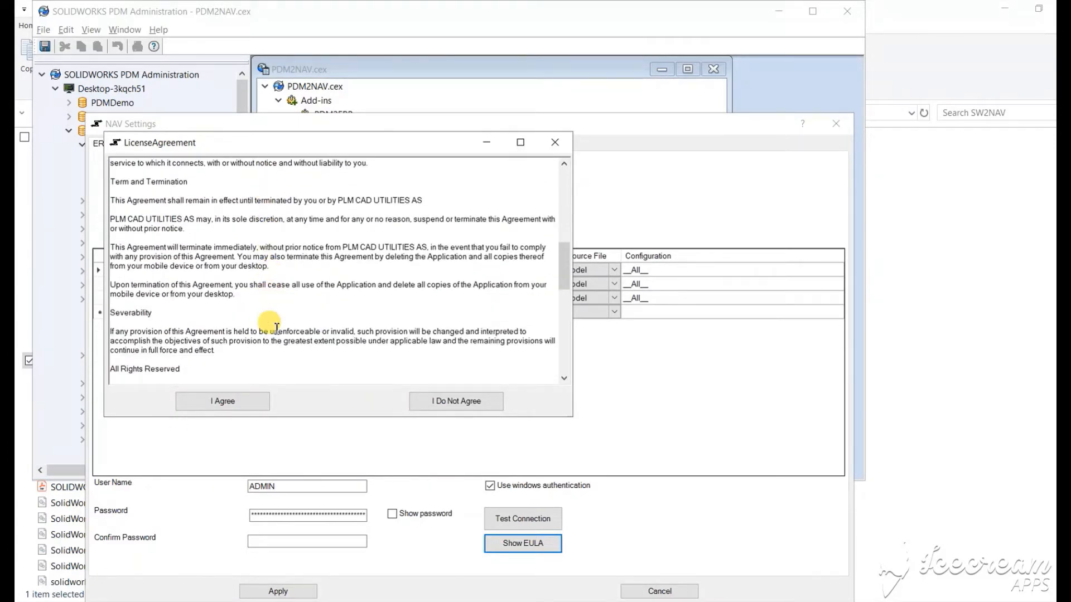
{"action": "scroll", "coordinate": [277, 328], "scroll_direction": "down", "scroll_amount": 3}
{"action": "scroll", "coordinate": [277, 328], "scroll_direction": "down", "scroll_amount": 8}
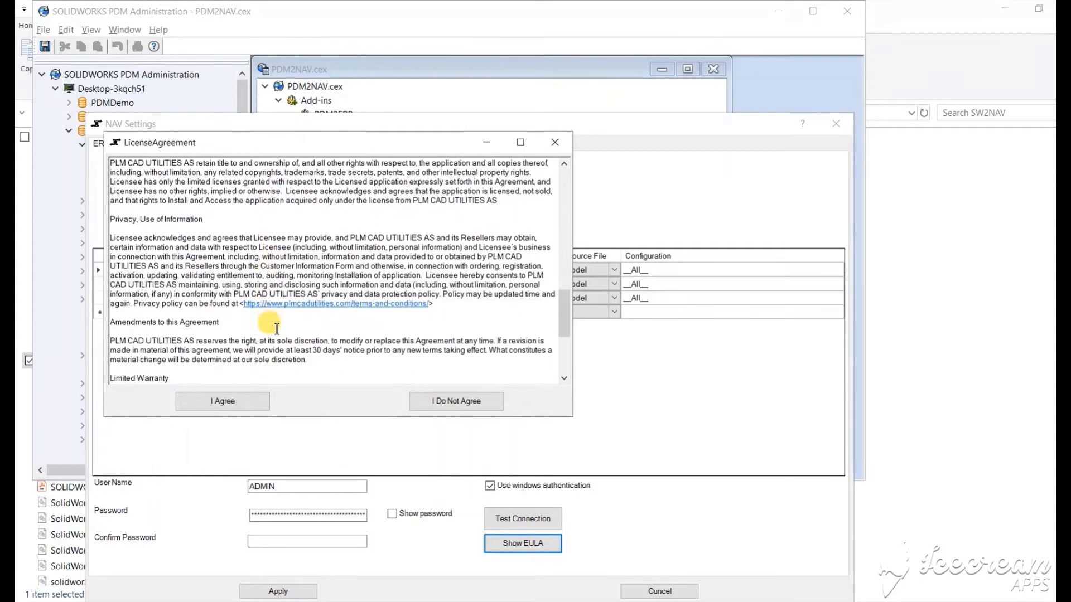
{"action": "scroll", "coordinate": [276, 328], "scroll_direction": "down", "scroll_amount": 2}
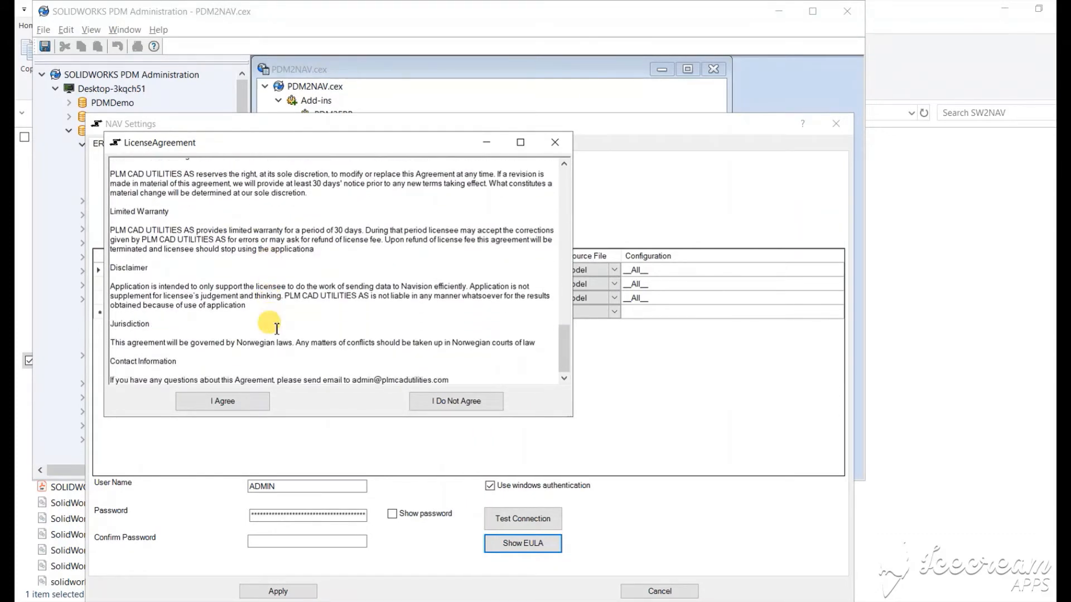
{"action": "left_click", "coordinate": [229, 401]}
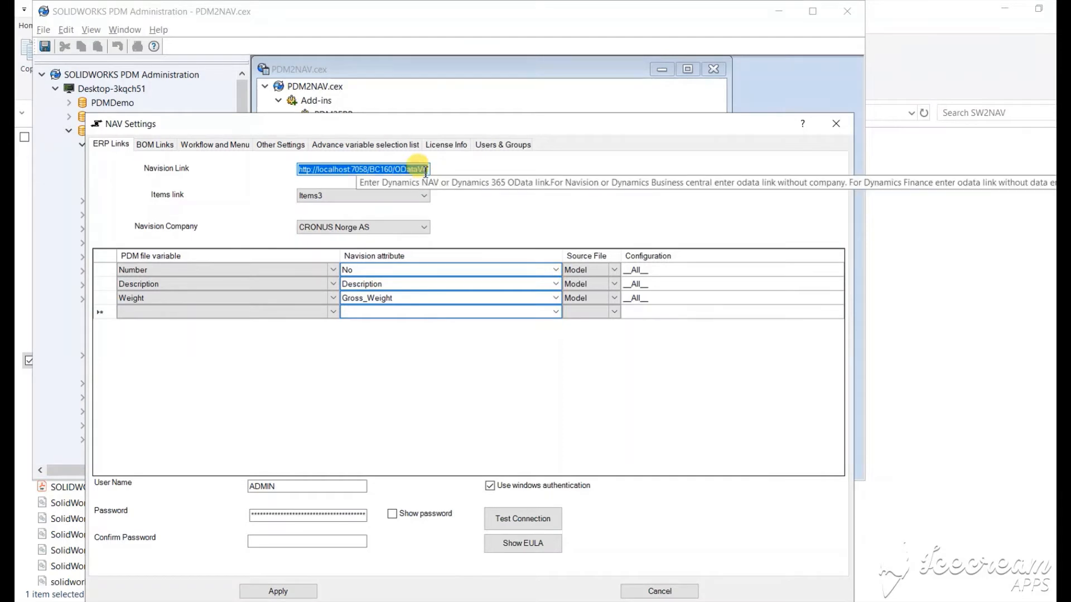
Step: Check the Navision Link field and compare the Business Central URLs in Notepad, marking the parts api., v2.0 and ODataV4
{"action": "left_click", "coordinate": [392, 172]}
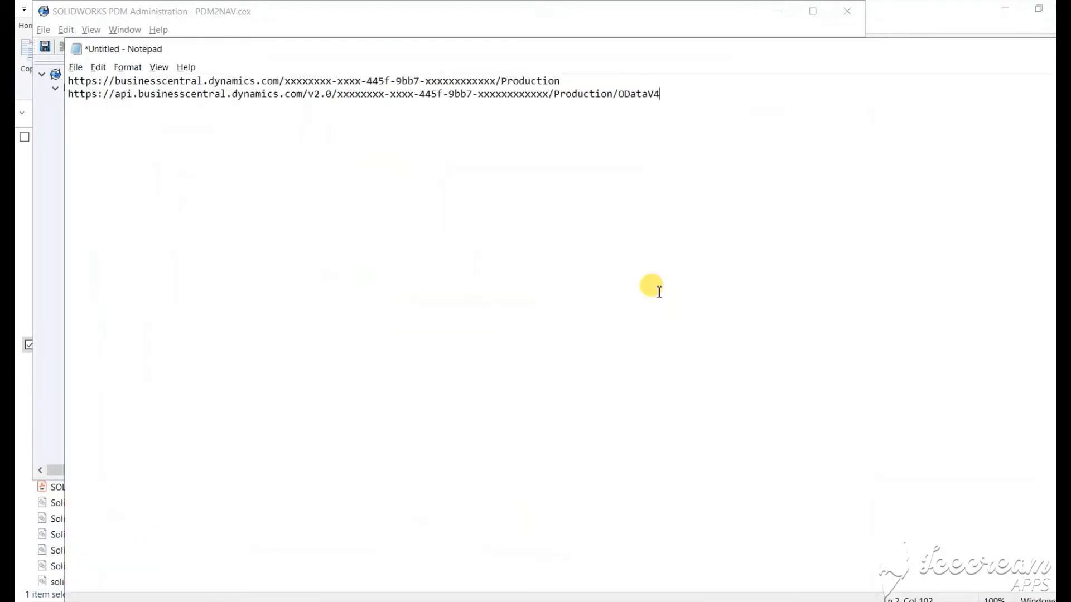
{"action": "left_click", "coordinate": [572, 81]}
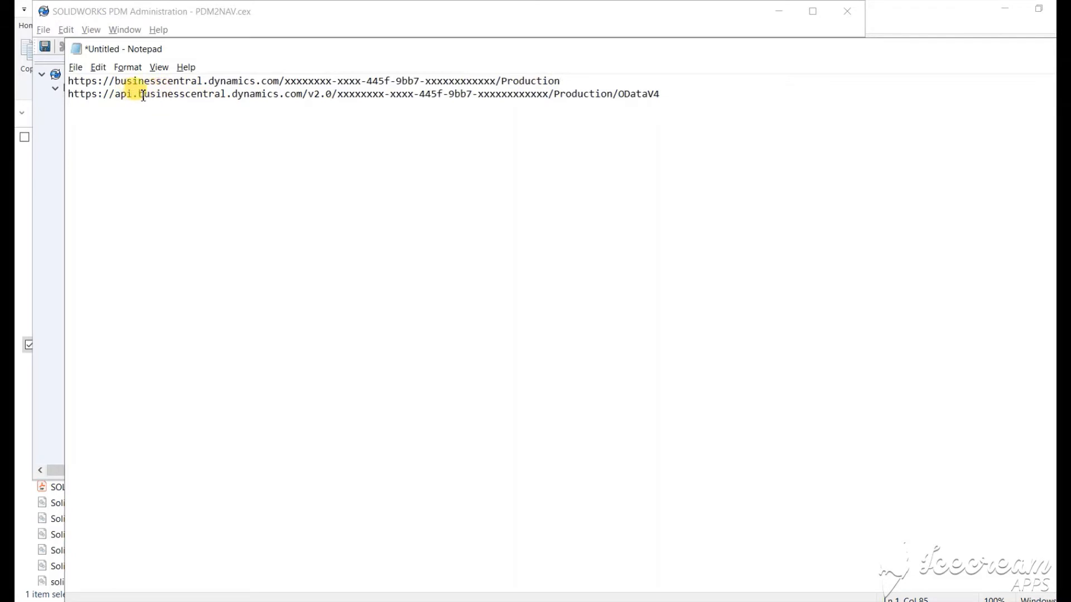
{"action": "left_click_drag", "start_coordinate": [139, 95], "coordinate": [115, 95]}
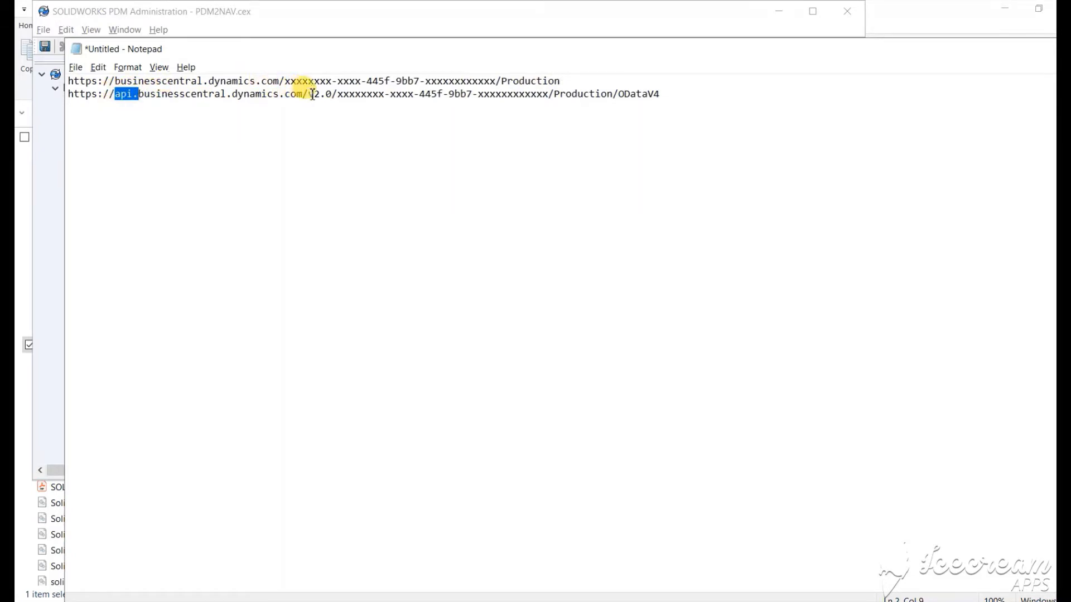
{"action": "left_click_drag", "start_coordinate": [310, 95], "coordinate": [333, 95]}
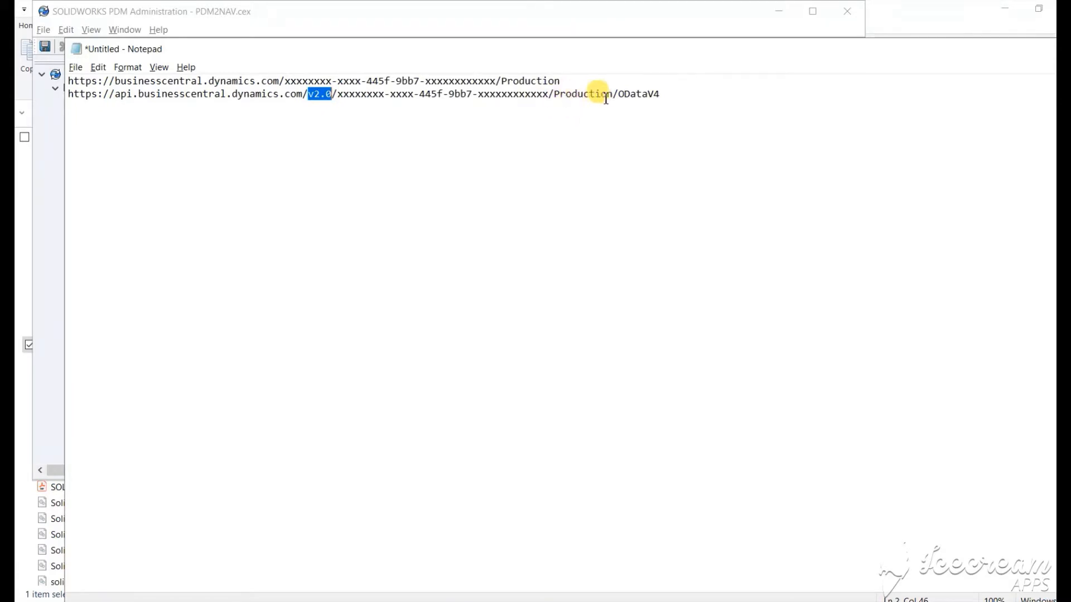
{"action": "left_click_drag", "start_coordinate": [618, 95], "coordinate": [682, 99]}
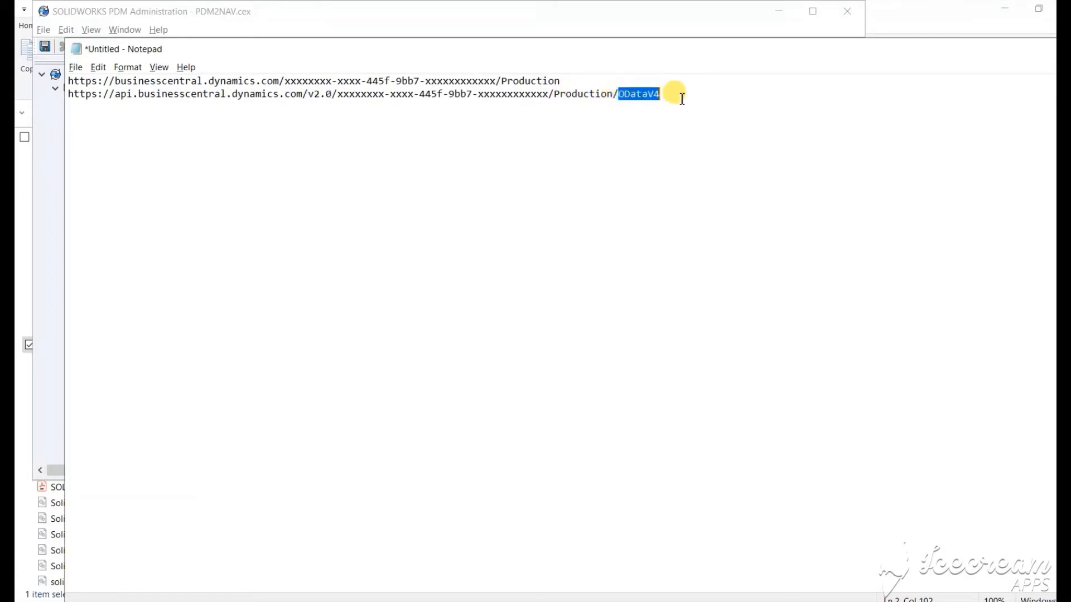
{"action": "left_click", "coordinate": [676, 95]}
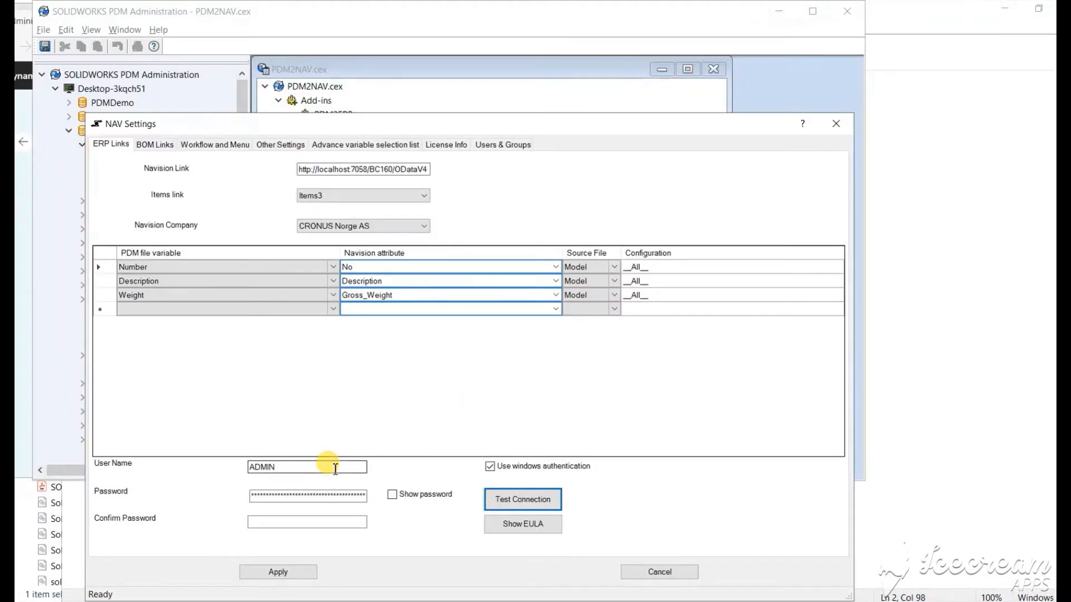
Step: Try the Navision connection settings with Windows authentication switched off, checking the user name field and the connection test
{"action": "left_click", "coordinate": [490, 469]}
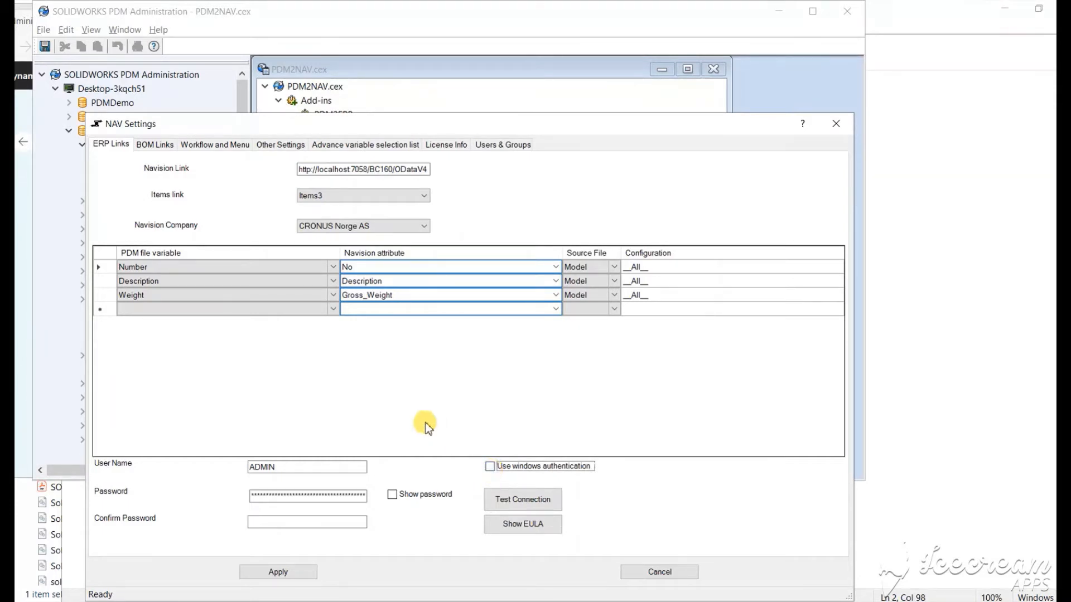
{"action": "left_click", "coordinate": [348, 466]}
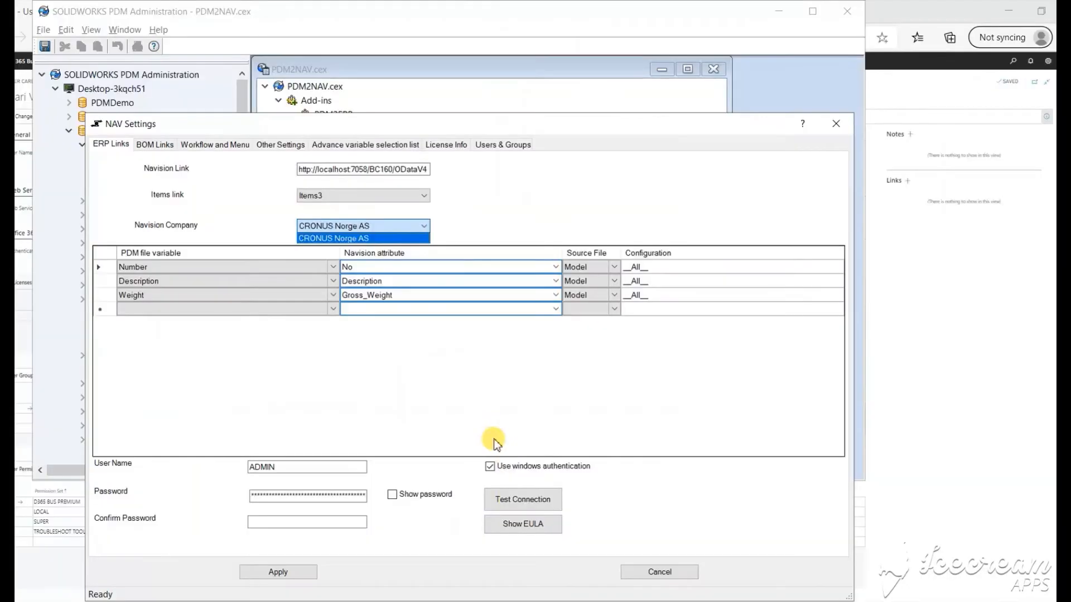
{"action": "left_click", "coordinate": [512, 506]}
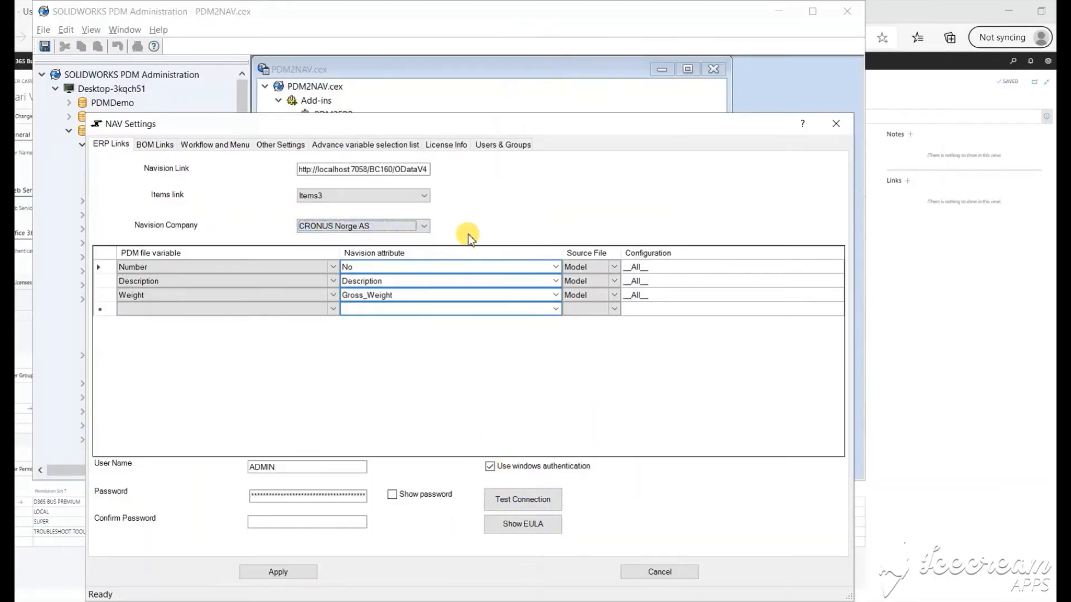
Step: Review the available Navision companies and the endpoints offered for the Items link without changing either choice
{"action": "left_click", "coordinate": [391, 223]}
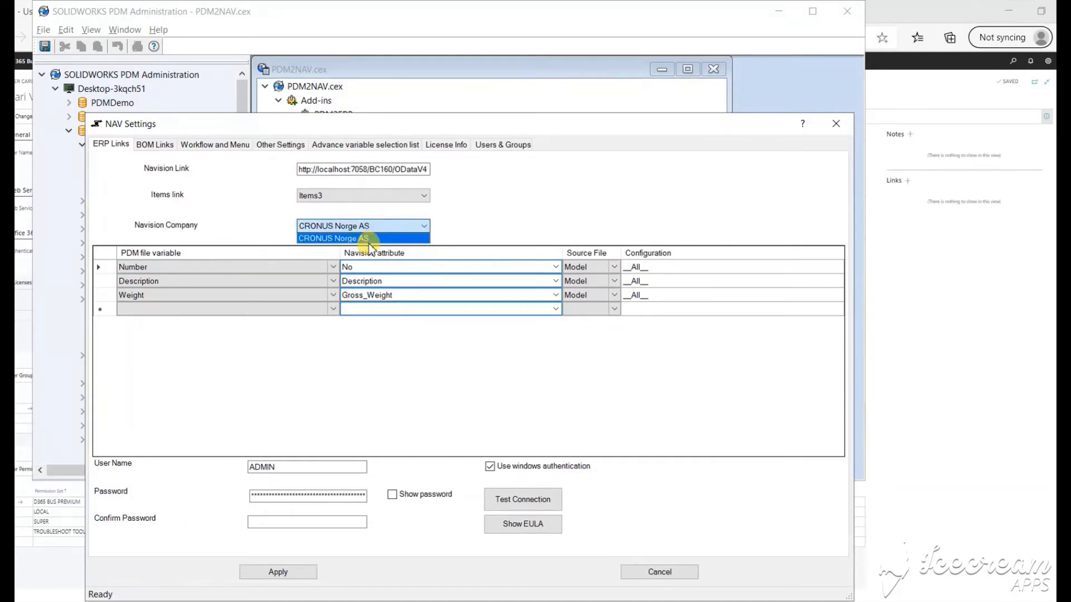
{"action": "left_click", "coordinate": [450, 189]}
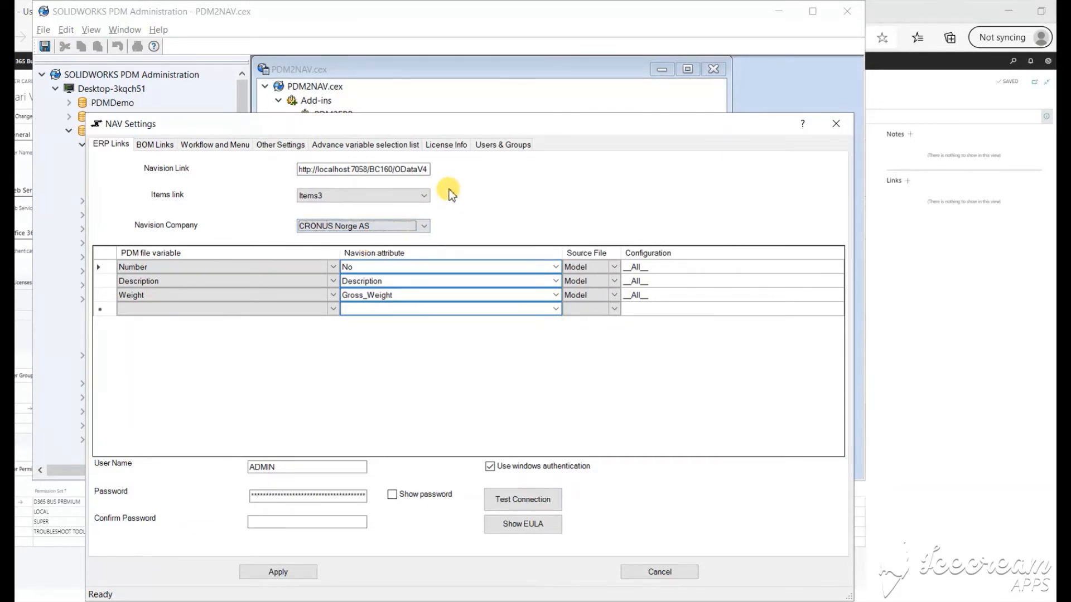
{"action": "left_click", "coordinate": [422, 196]}
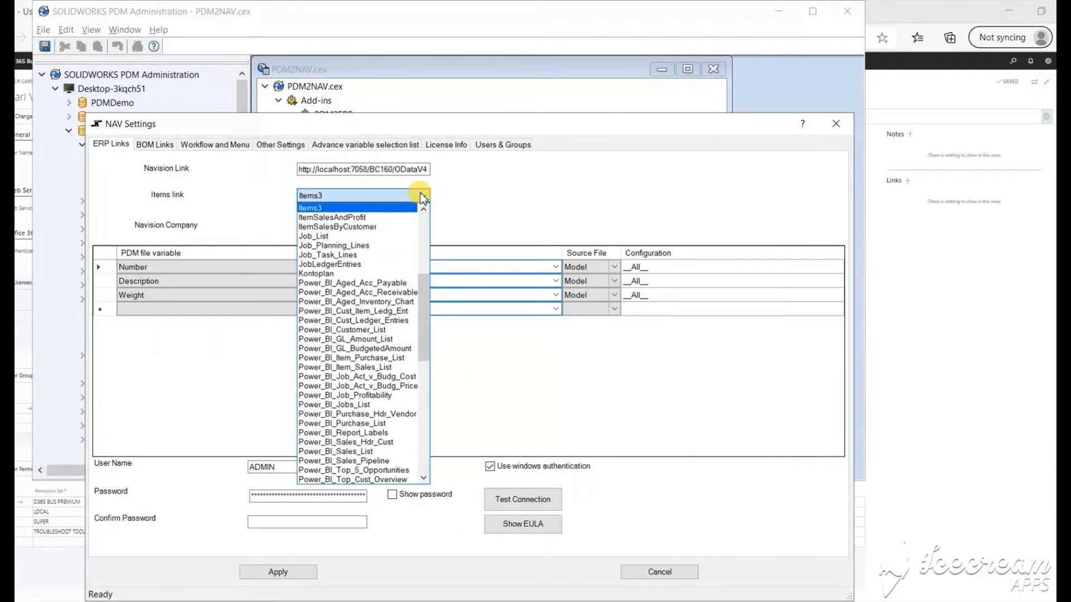
{"action": "left_click", "coordinate": [420, 192]}
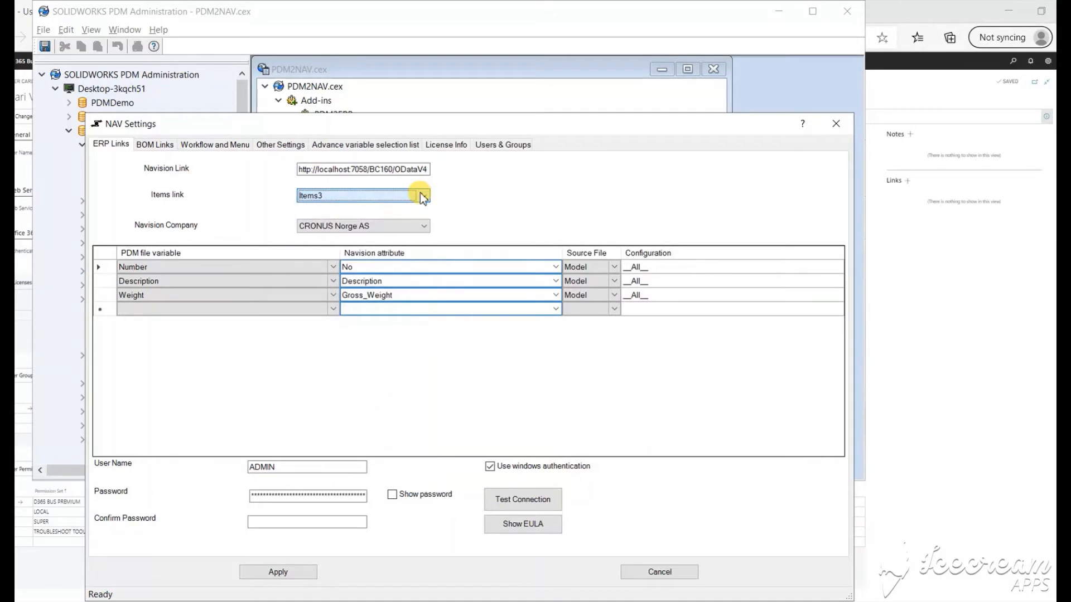
Step: Review the BOM link endpoints and the PDM BOM types in the BOM link settings, keeping BOM as the type
{"action": "left_click", "coordinate": [149, 142]}
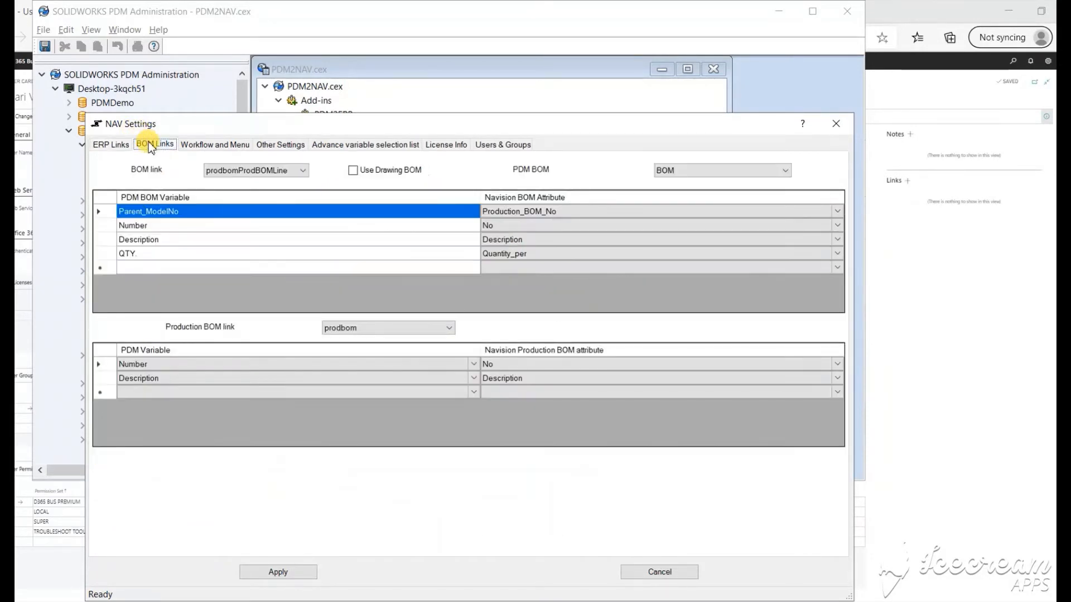
{"action": "left_click", "coordinate": [277, 172]}
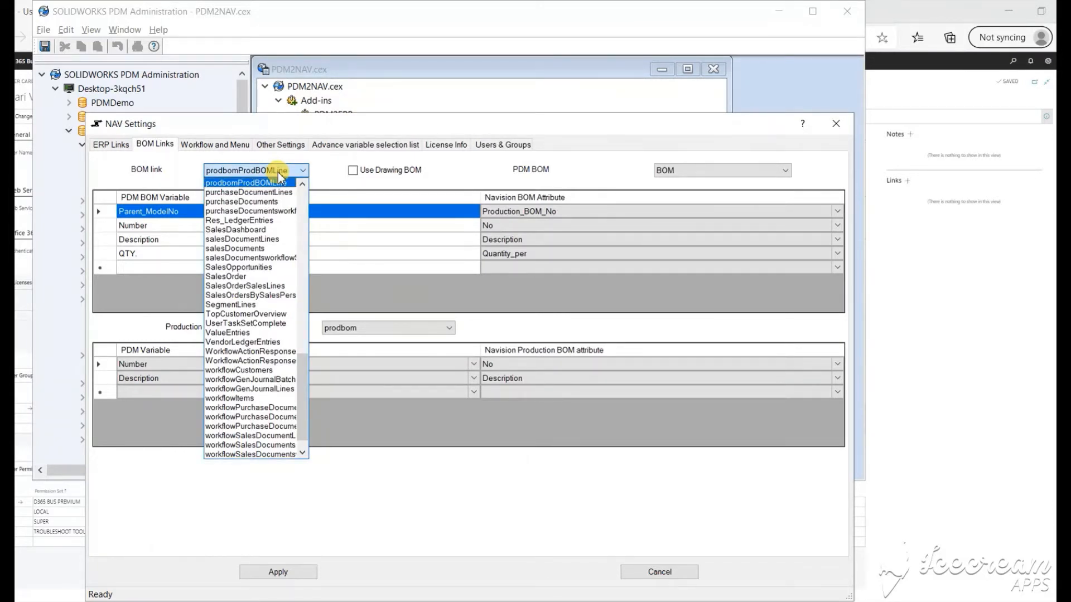
{"action": "left_click", "coordinate": [278, 174]}
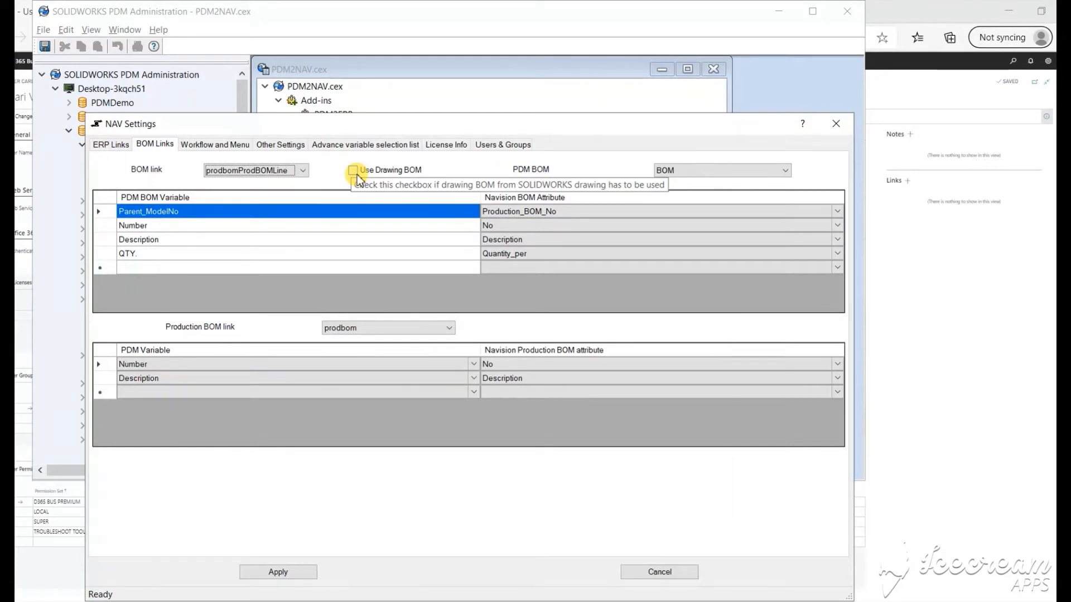
{"action": "left_click", "coordinate": [690, 178]}
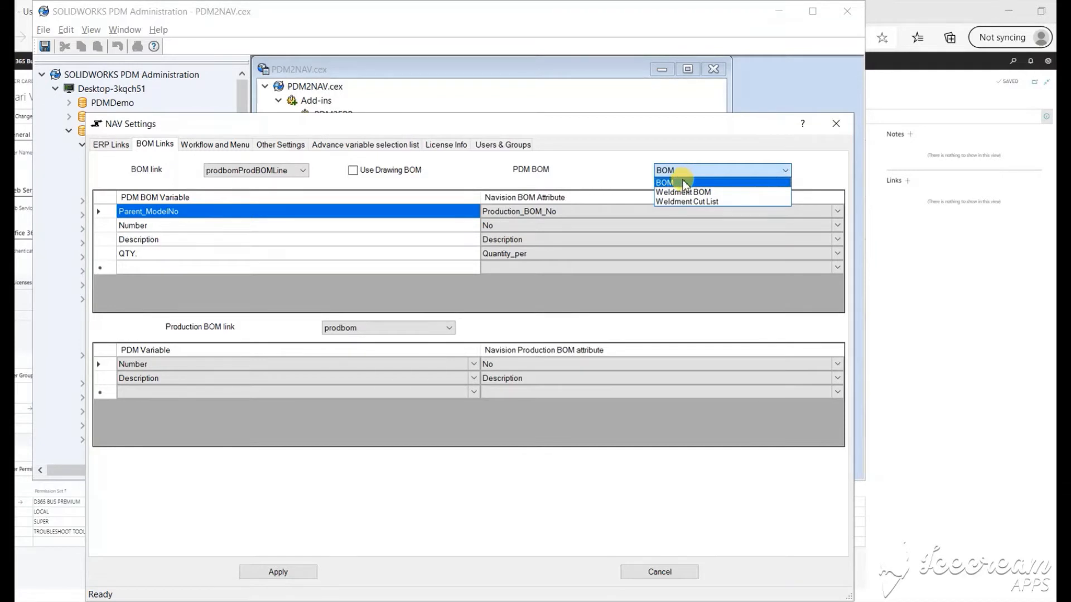
{"action": "left_click", "coordinate": [685, 183]}
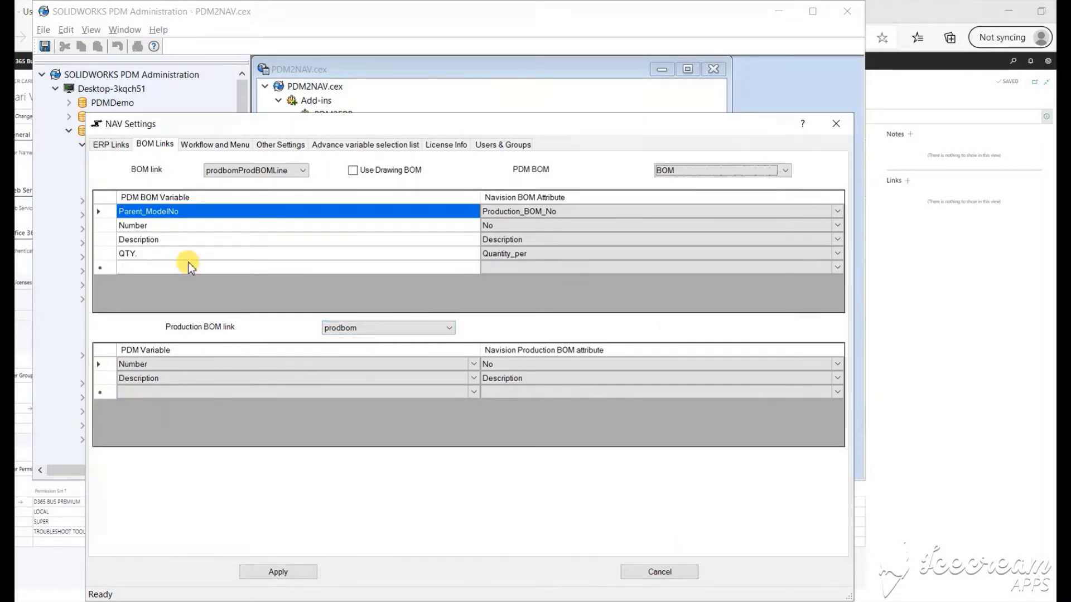
Step: Review the item mapping in the ERP link settings and the Navision attributes offered for the Number variable, keeping No
{"action": "left_click", "coordinate": [124, 146]}
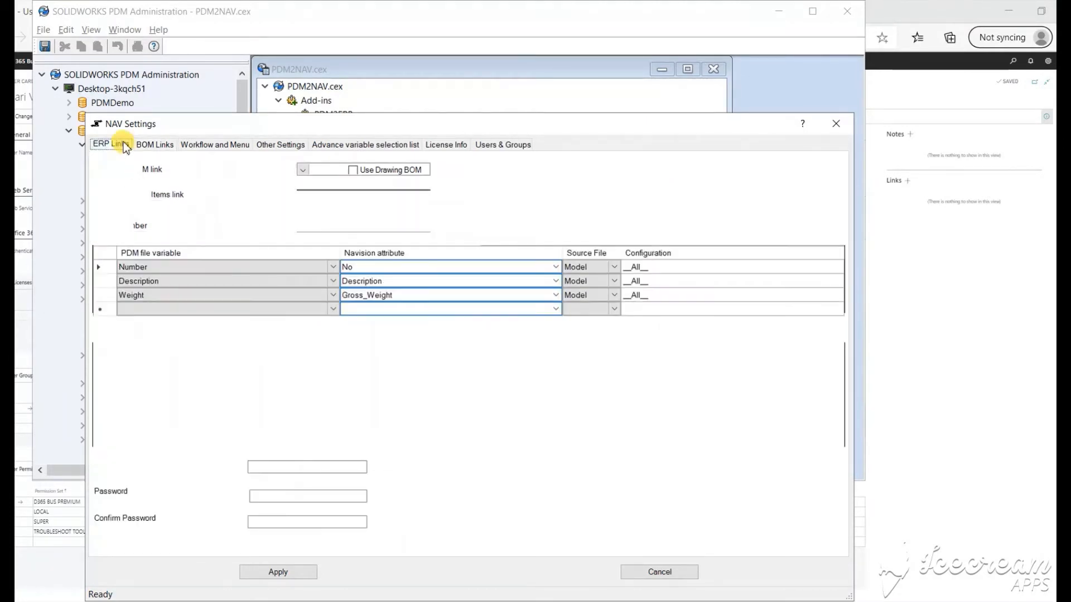
{"action": "left_click", "coordinate": [289, 269]}
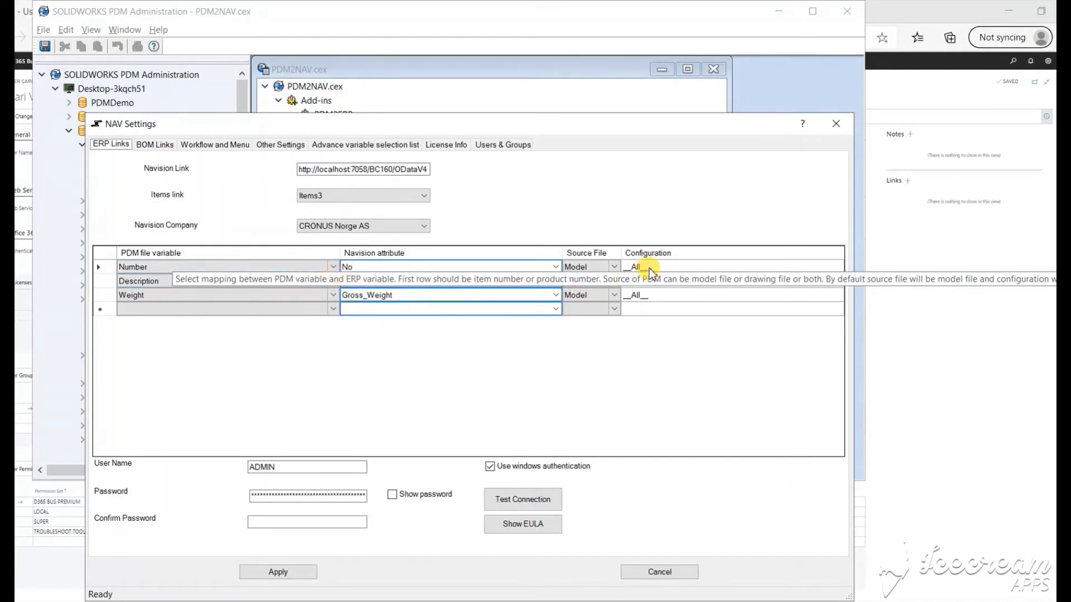
{"action": "left_click", "coordinate": [556, 270]}
{"action": "left_click", "coordinate": [557, 269]}
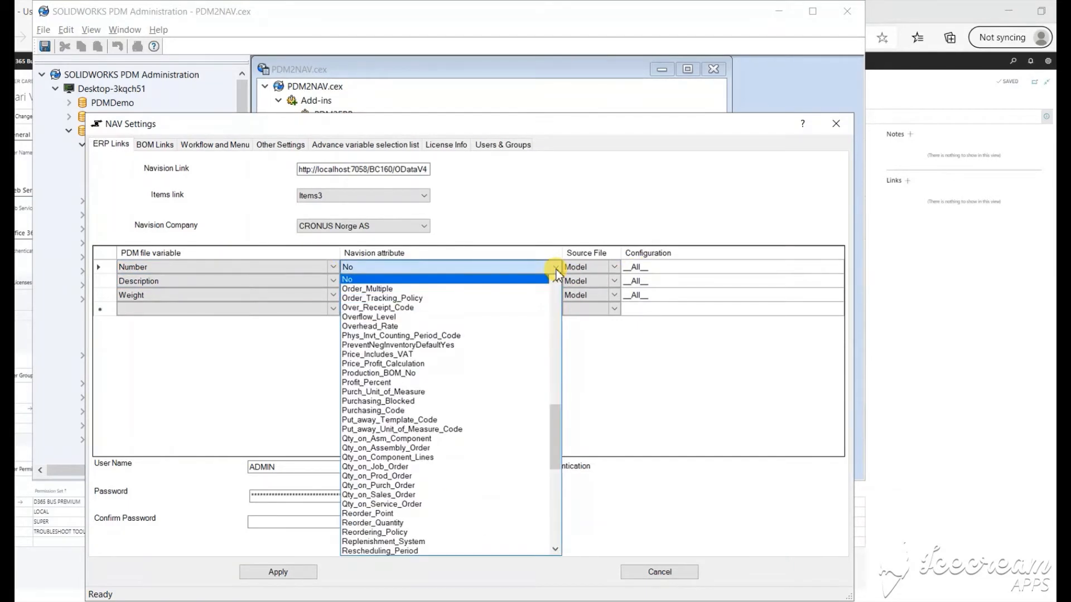
{"action": "left_click", "coordinate": [557, 269]}
Step: Set the Number variable's source file to Drawing and check the configuration entries for Description and Weight
{"action": "left_click", "coordinate": [615, 263]}
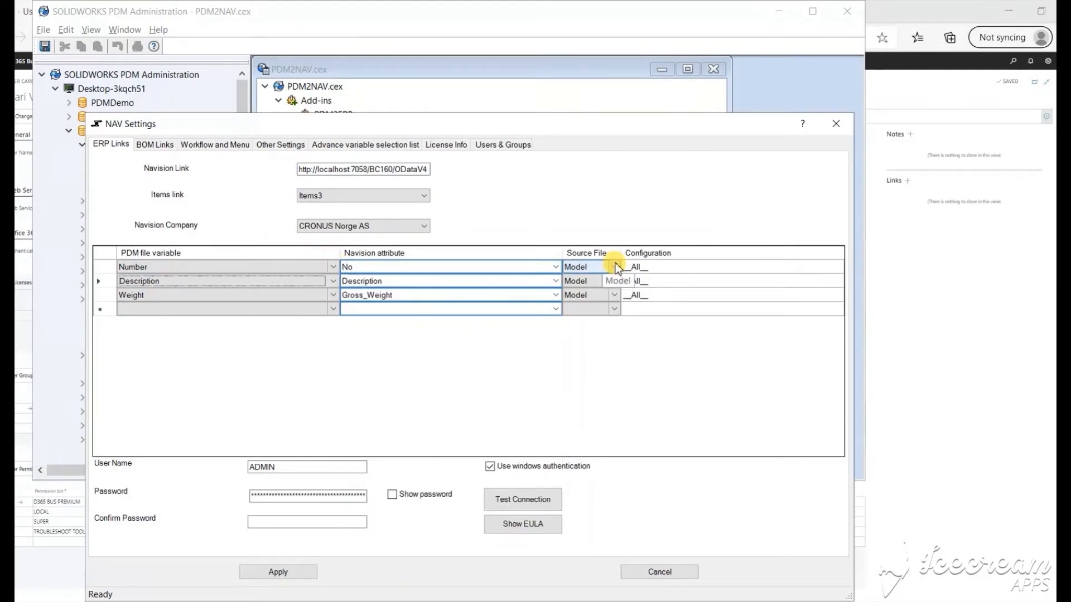
{"action": "left_click", "coordinate": [615, 263]}
{"action": "left_click", "coordinate": [615, 263]}
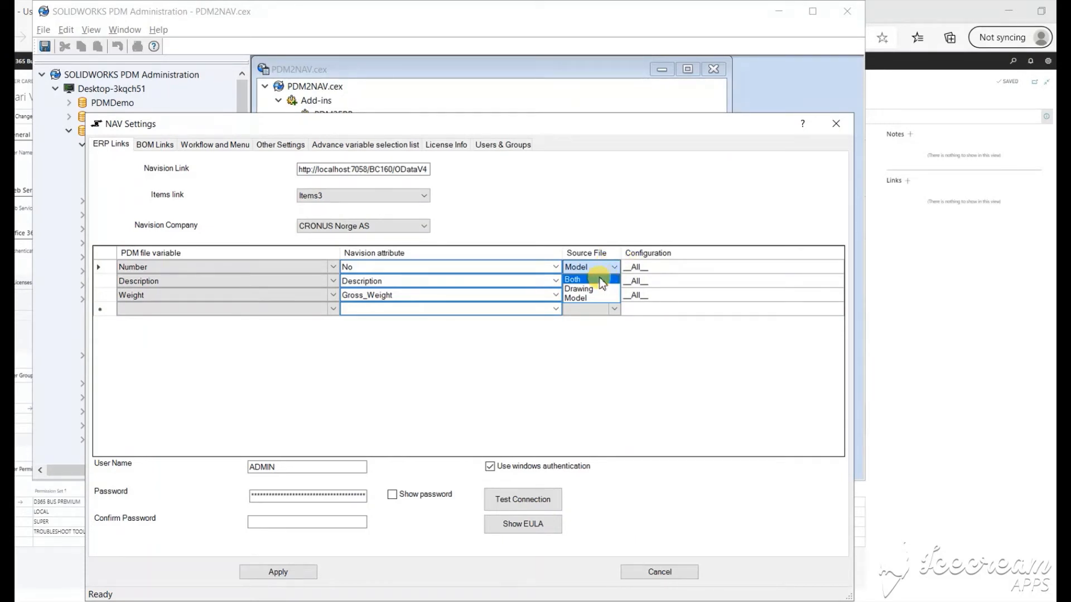
{"action": "left_click", "coordinate": [591, 289]}
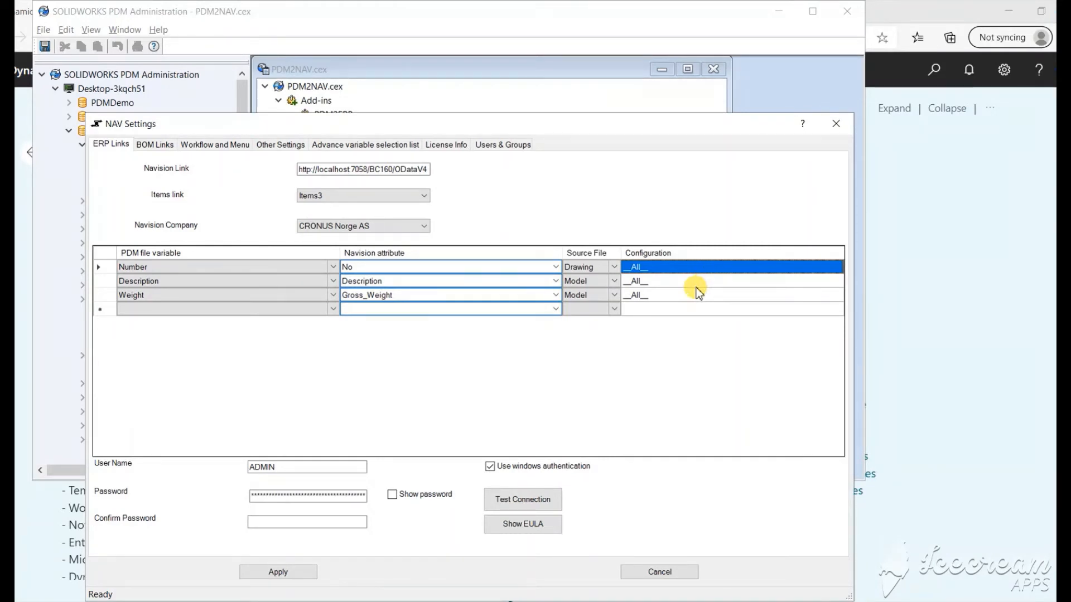
{"action": "left_click", "coordinate": [696, 284]}
{"action": "left_click", "coordinate": [697, 299]}
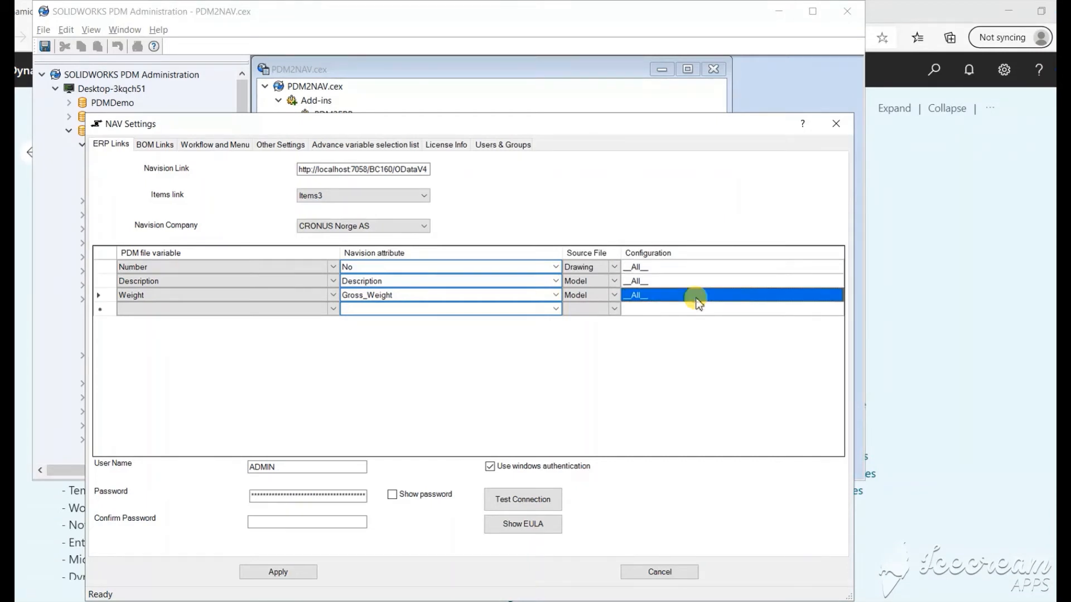
Step: Review the BOM mappings and the workflow transitions that send data to Navision, comparing Request Change and the Approved state with the workflow diagram
{"action": "left_click", "coordinate": [154, 147]}
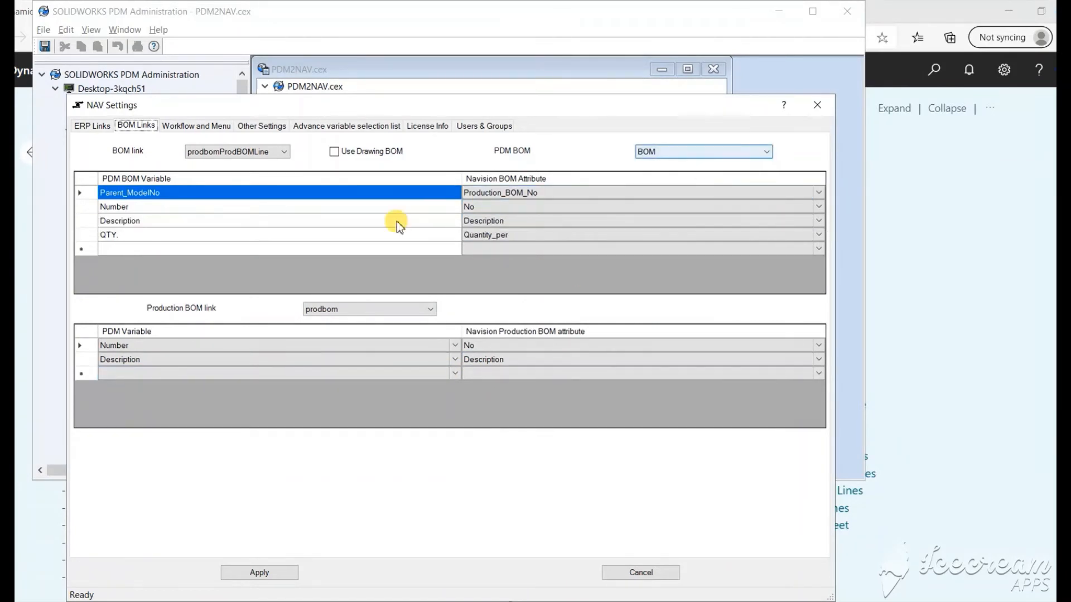
{"action": "left_click", "coordinate": [175, 126]}
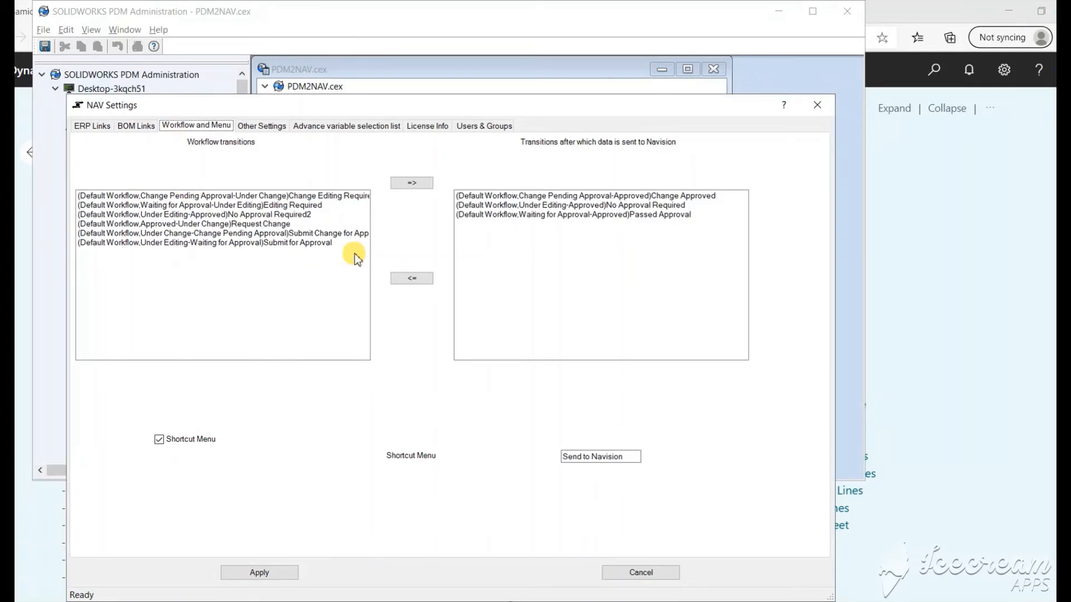
{"action": "left_click", "coordinate": [279, 223]}
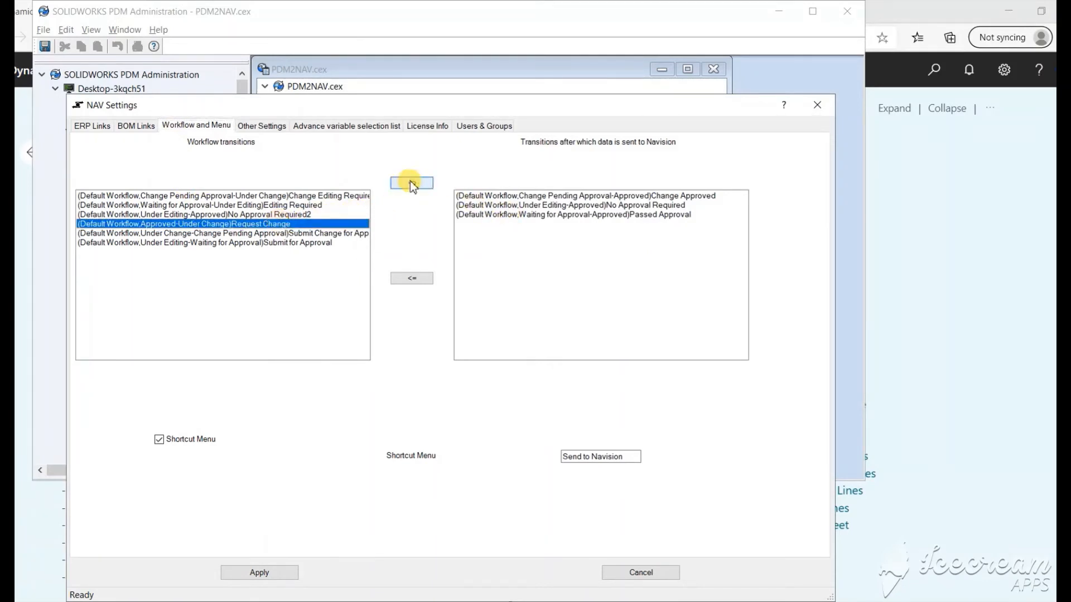
{"action": "left_click", "coordinate": [550, 209]}
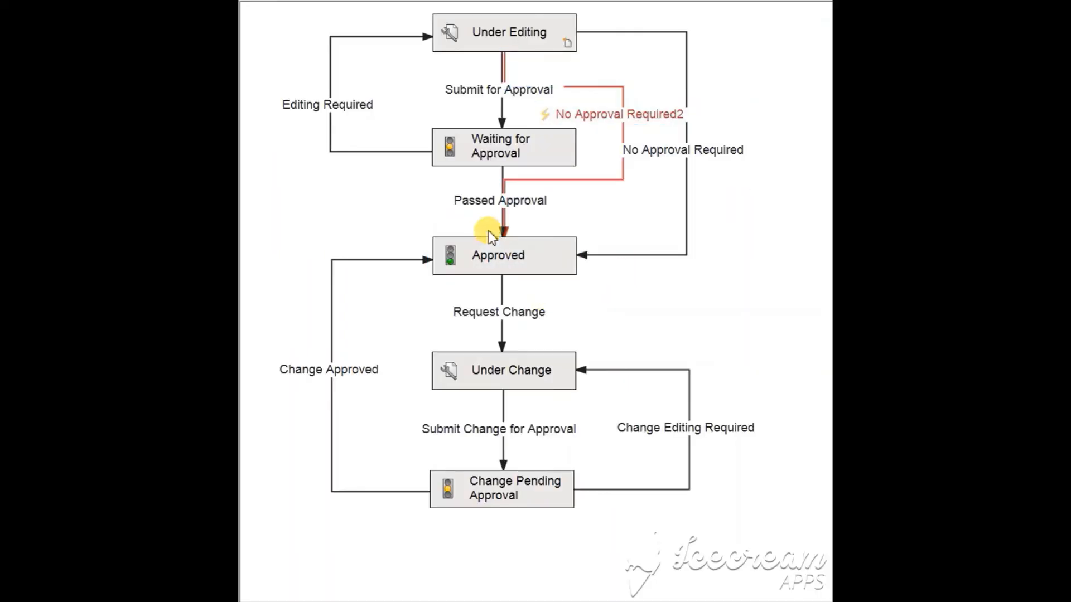
{"action": "left_click", "coordinate": [499, 260]}
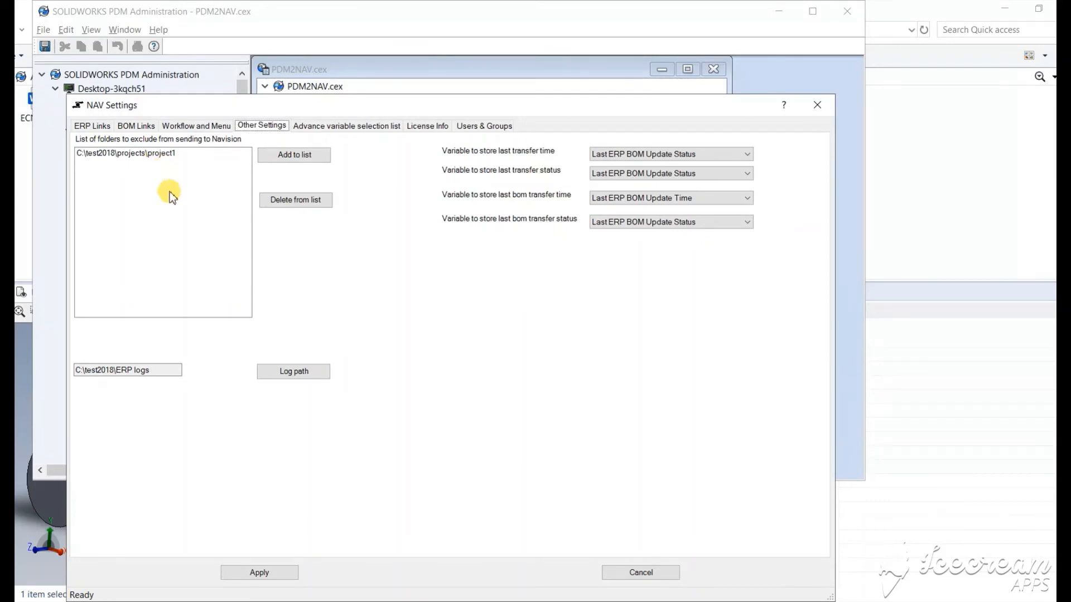
Step: Check the ERP log path and transfer variables in the other settings, and validate the advanced variable selection code
{"action": "left_click", "coordinate": [161, 371]}
{"action": "left_click", "coordinate": [161, 370]}
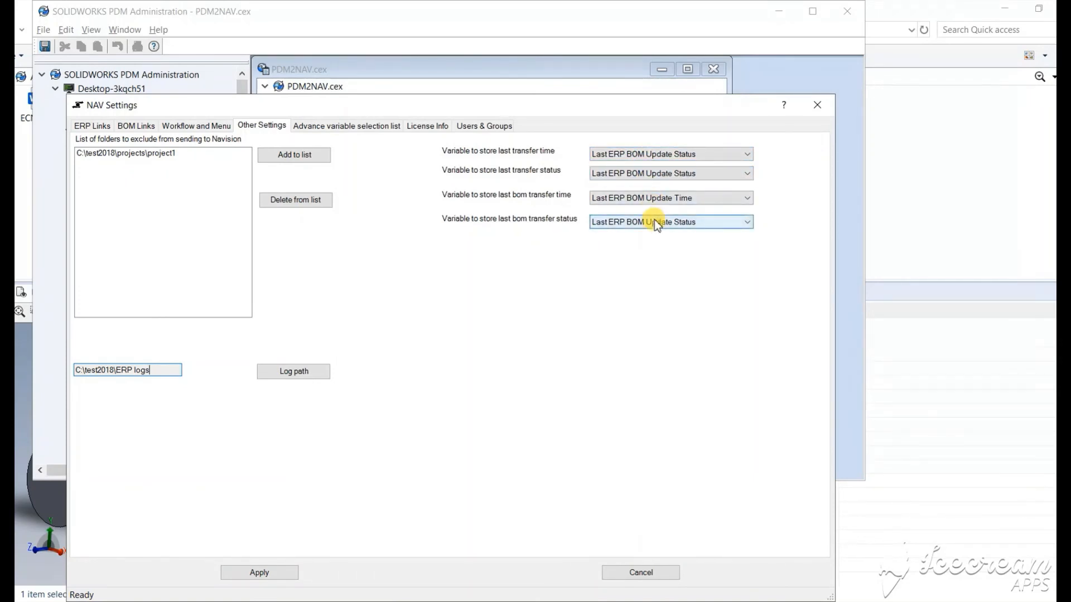
{"action": "left_click", "coordinate": [365, 126]}
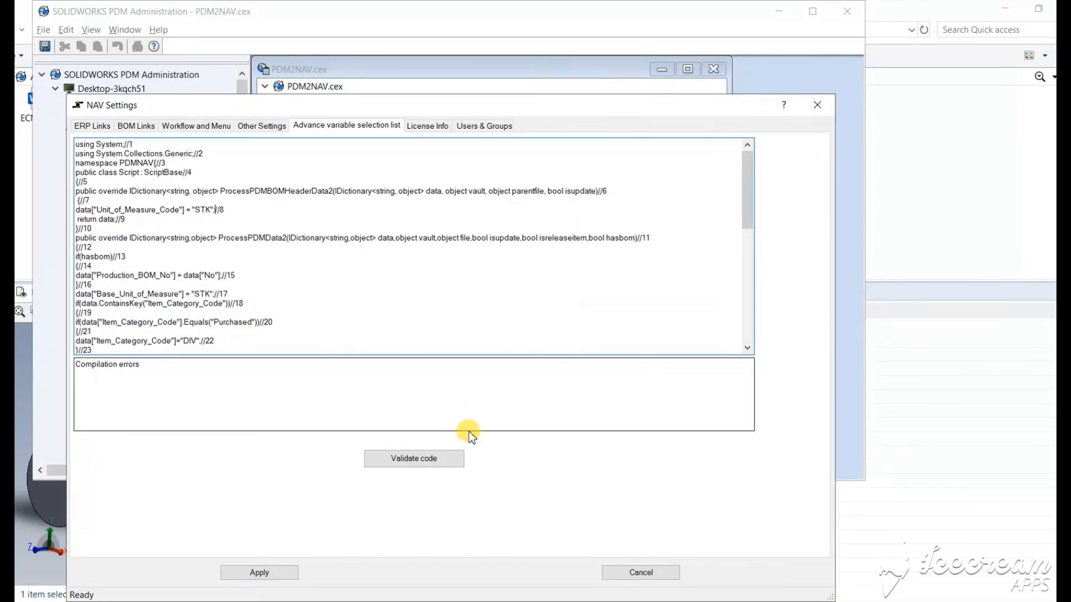
{"action": "left_click", "coordinate": [443, 457]}
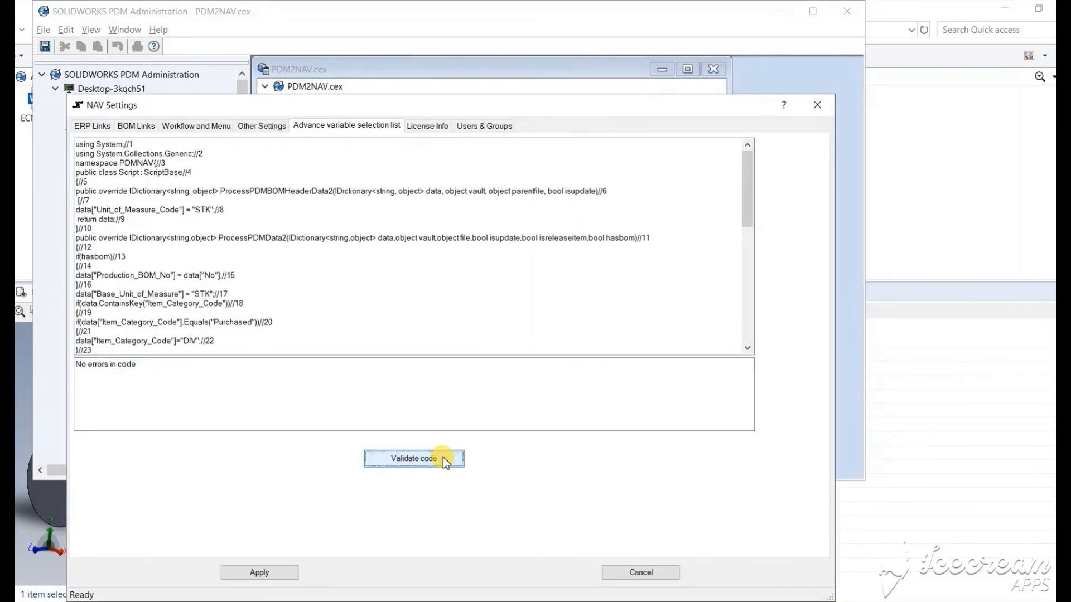
{"action": "left_click", "coordinate": [164, 365]}
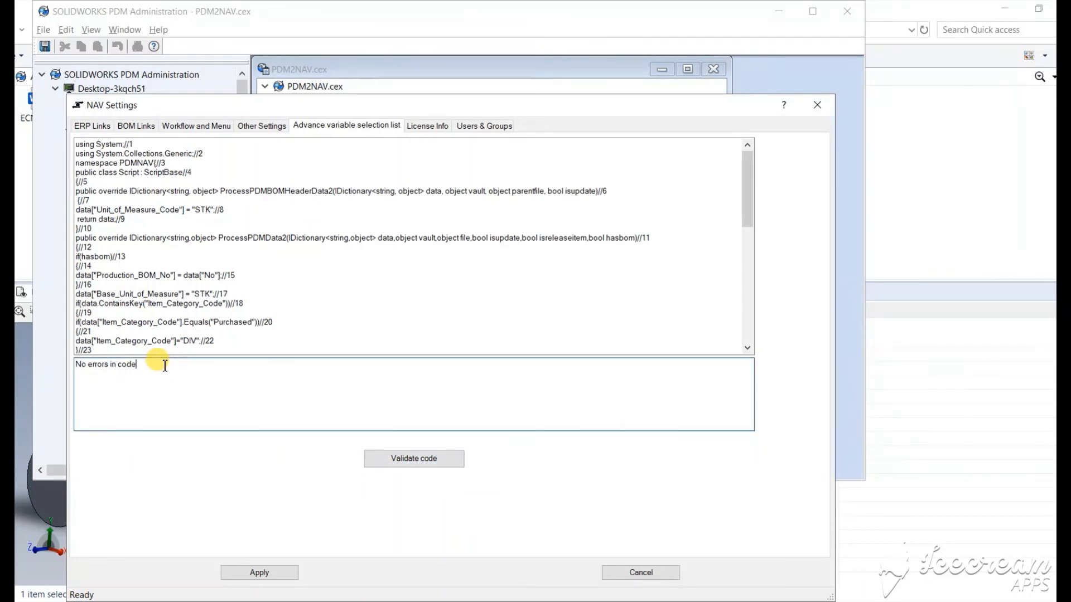
Step: Check the license on the configured license server and apply the NAV settings with access granted to Admin
{"action": "left_click", "coordinate": [449, 126]}
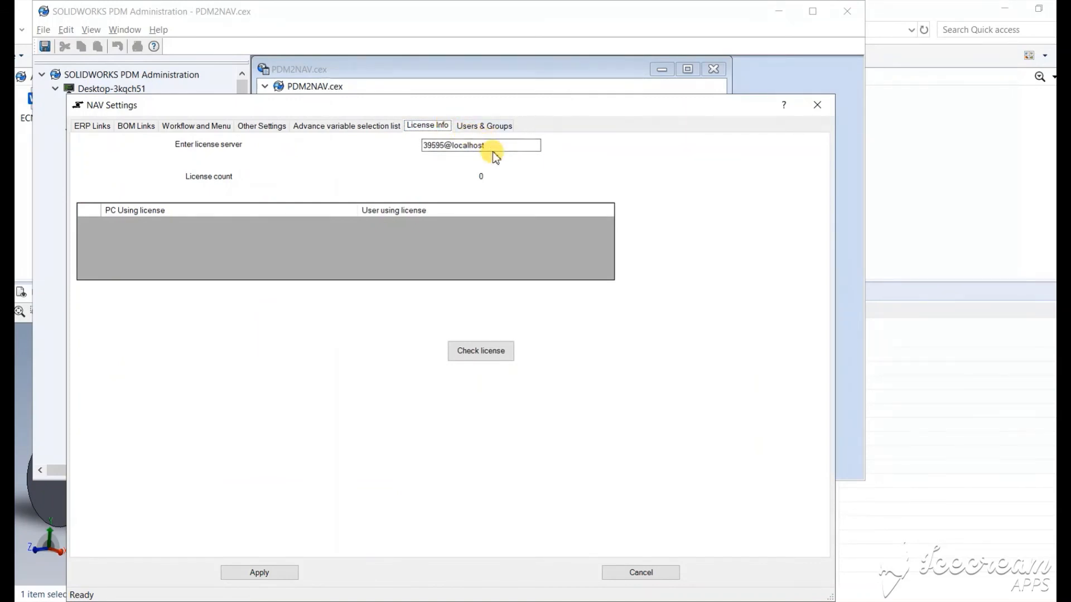
{"action": "left_click", "coordinate": [491, 350]}
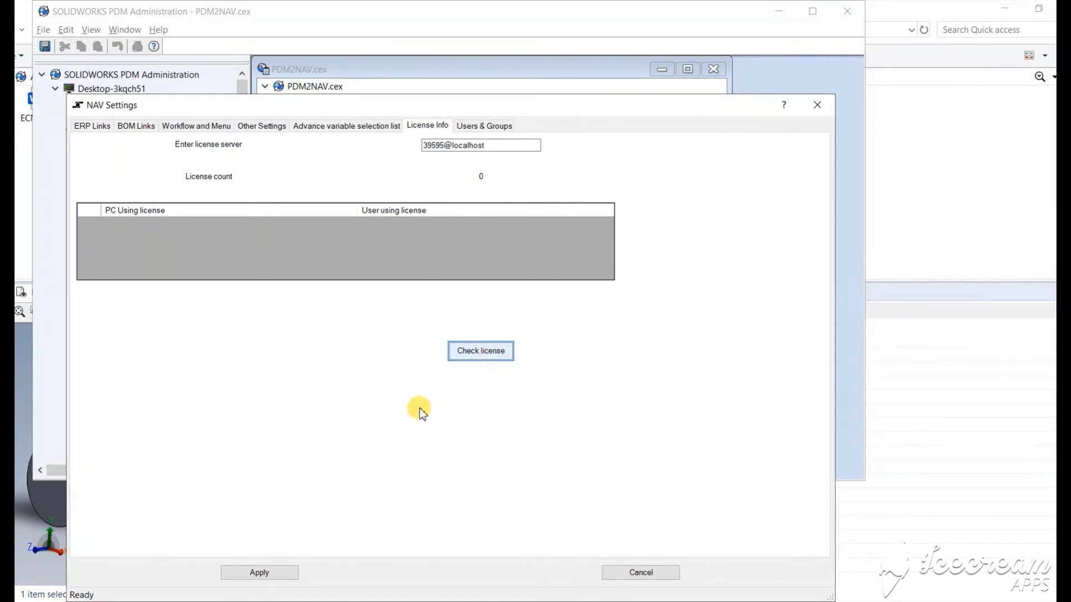
{"action": "left_click", "coordinate": [499, 129]}
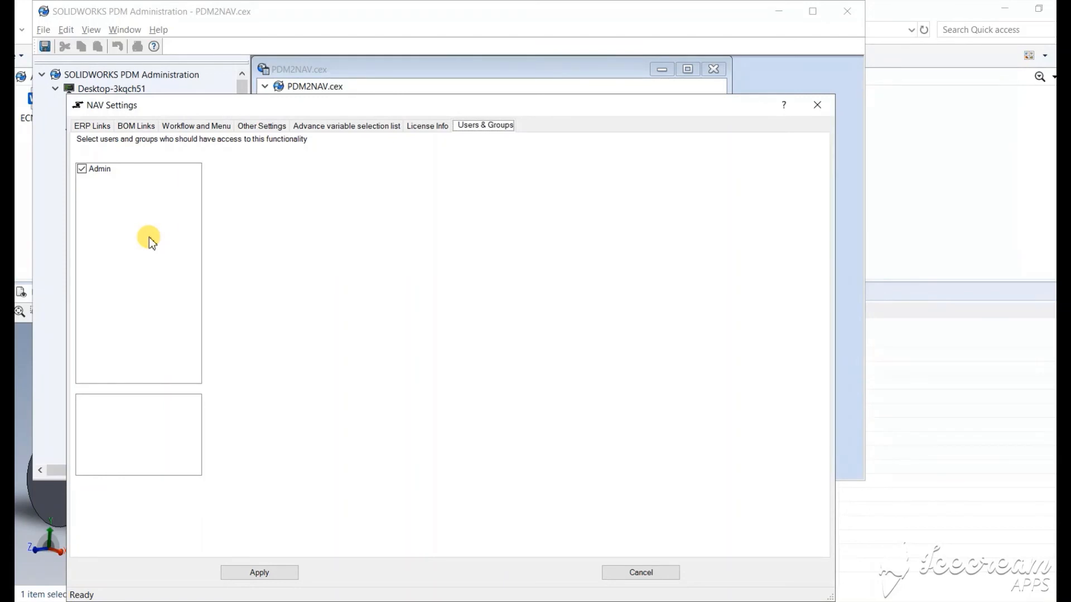
{"action": "left_click", "coordinate": [285, 574]}
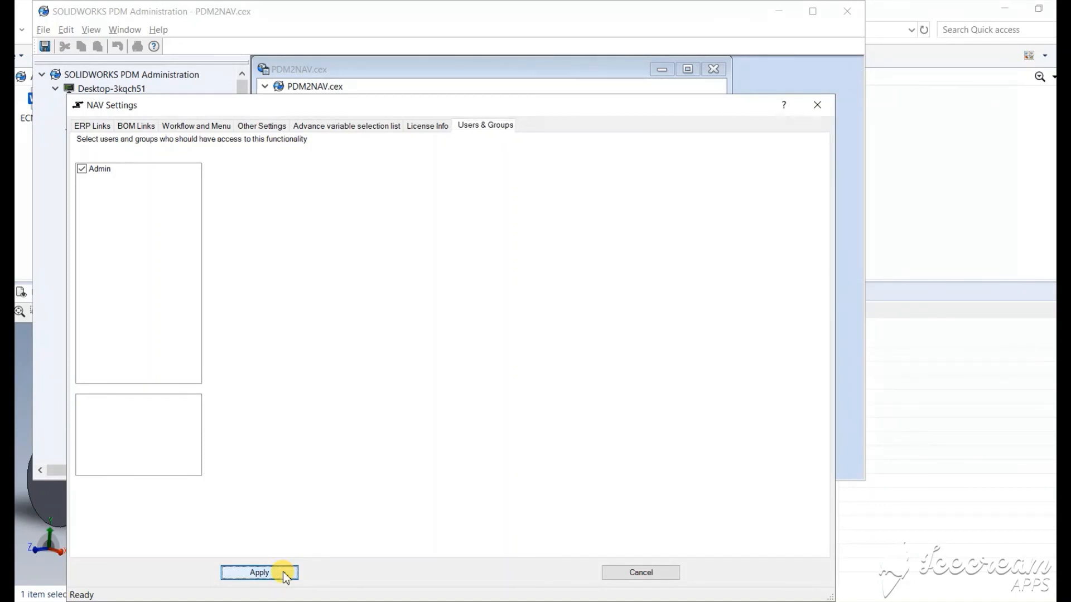